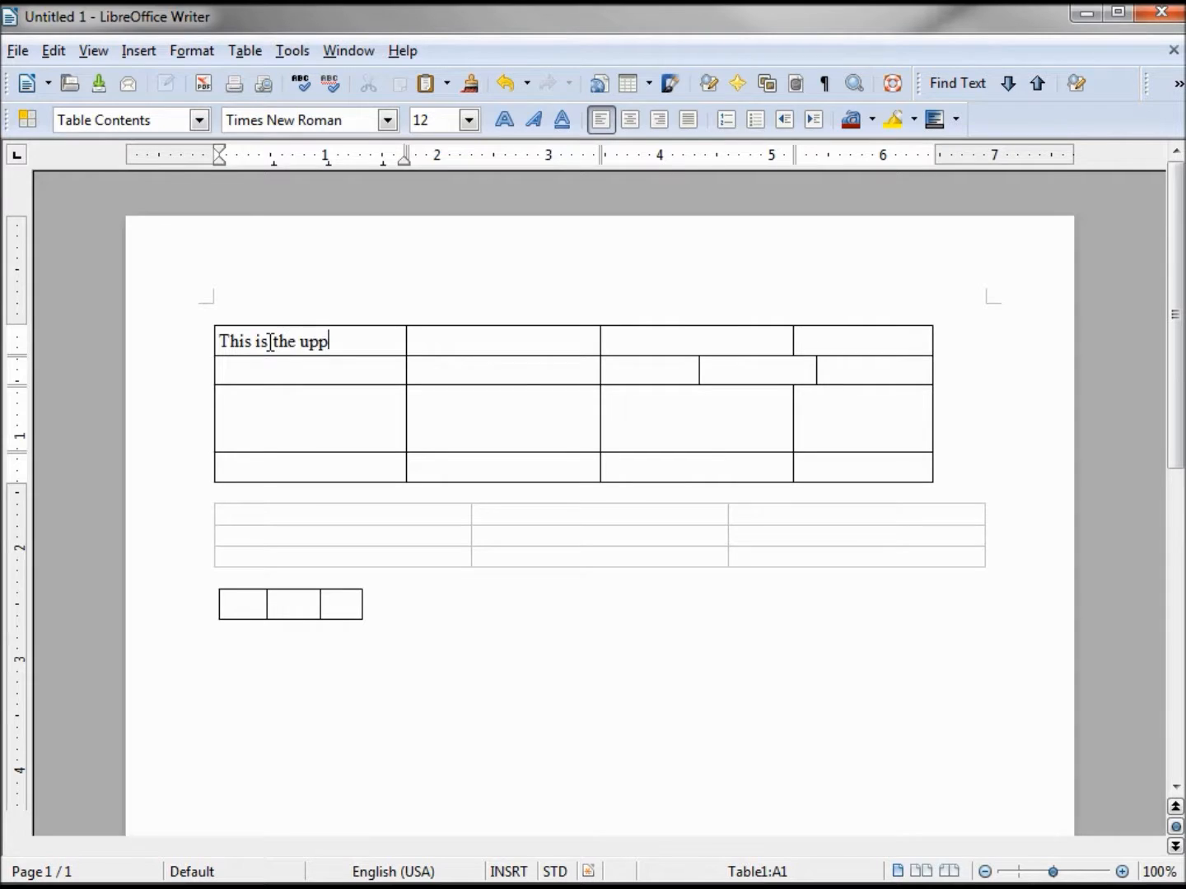
Complete the upper-left cell's text as "This is the upper left hand corner" and format it bold with a red background.
type("and corner")
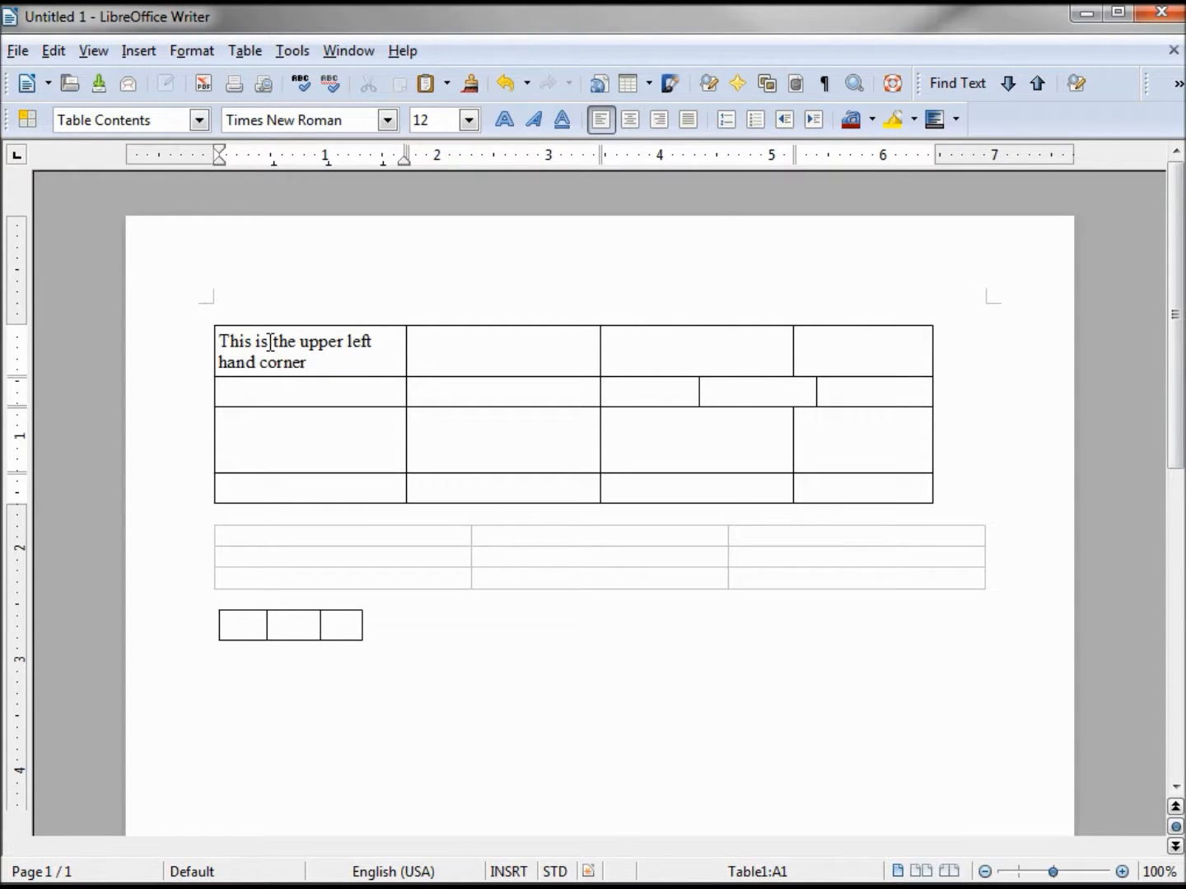
left_click_drag(342, 366, 219, 336)
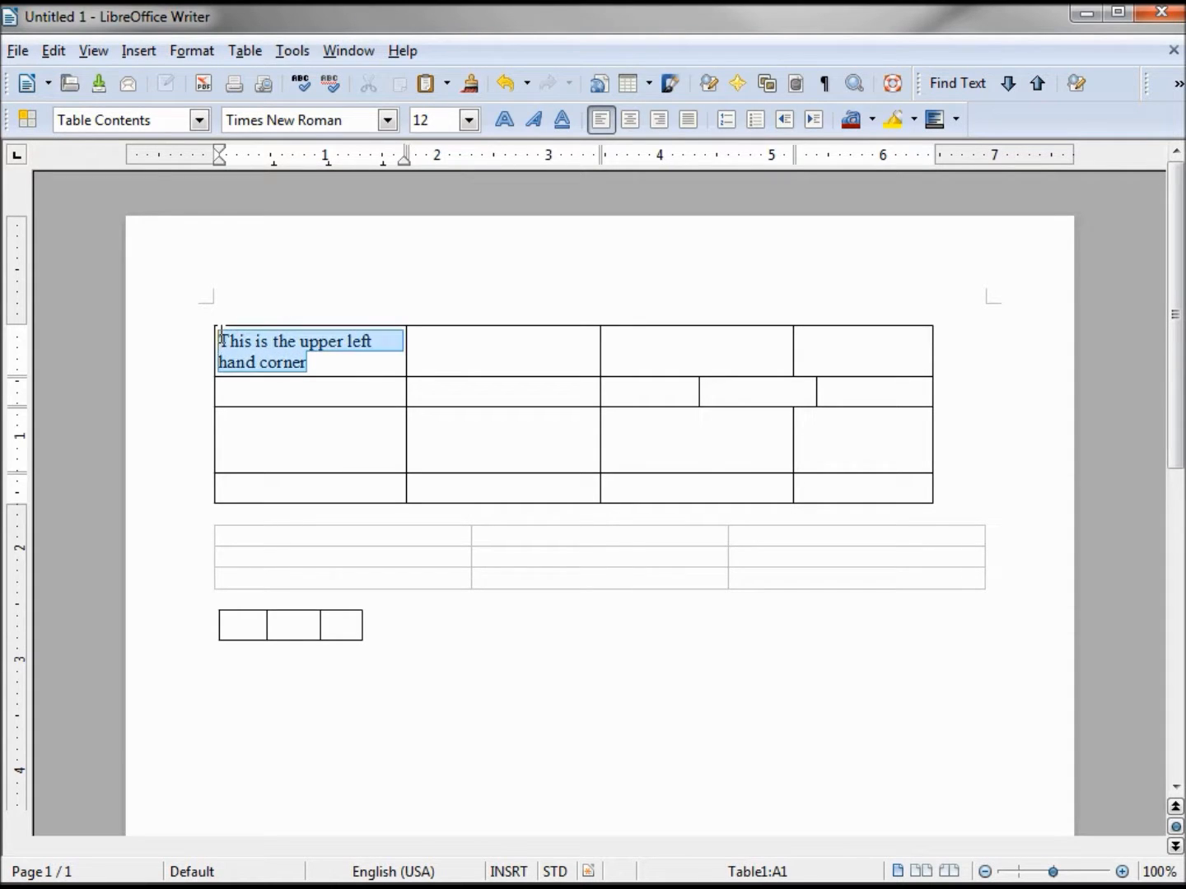
left_click(509, 121)
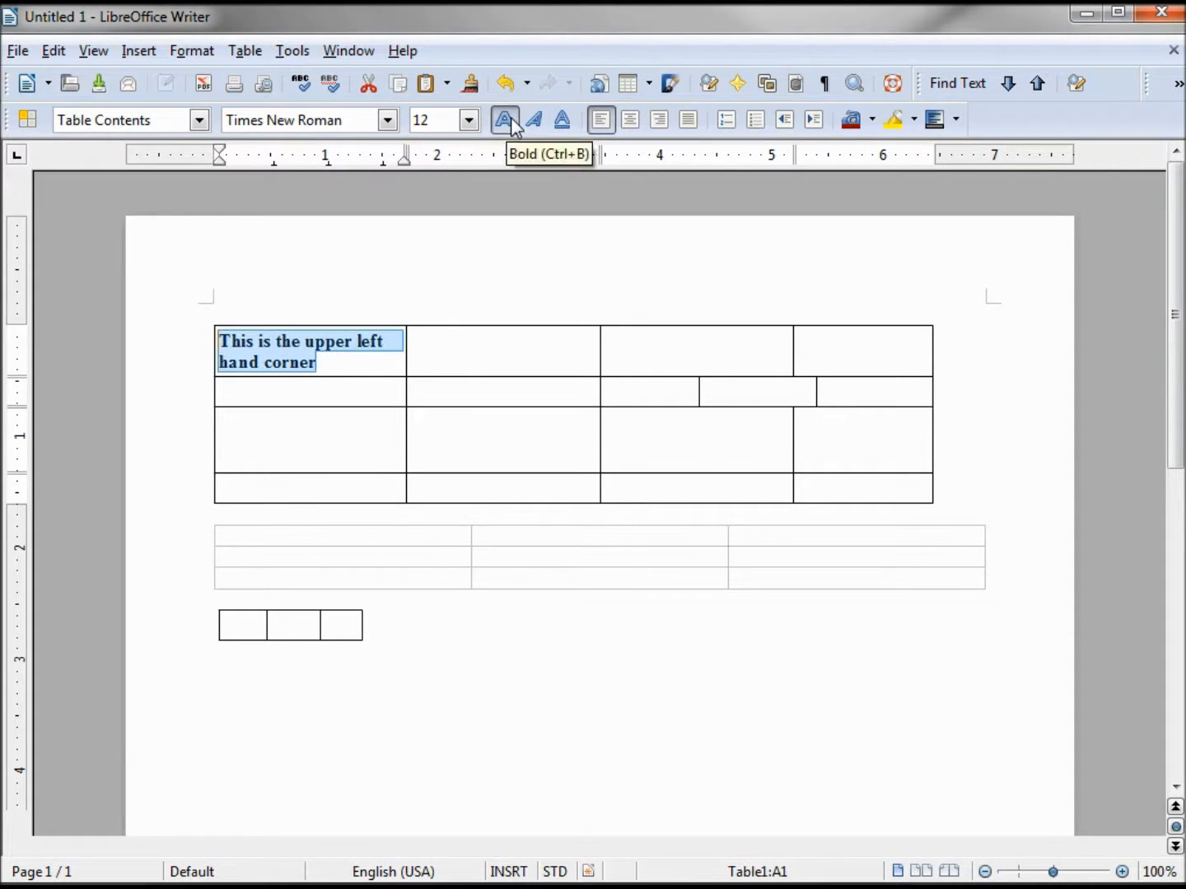
left_click(956, 119)
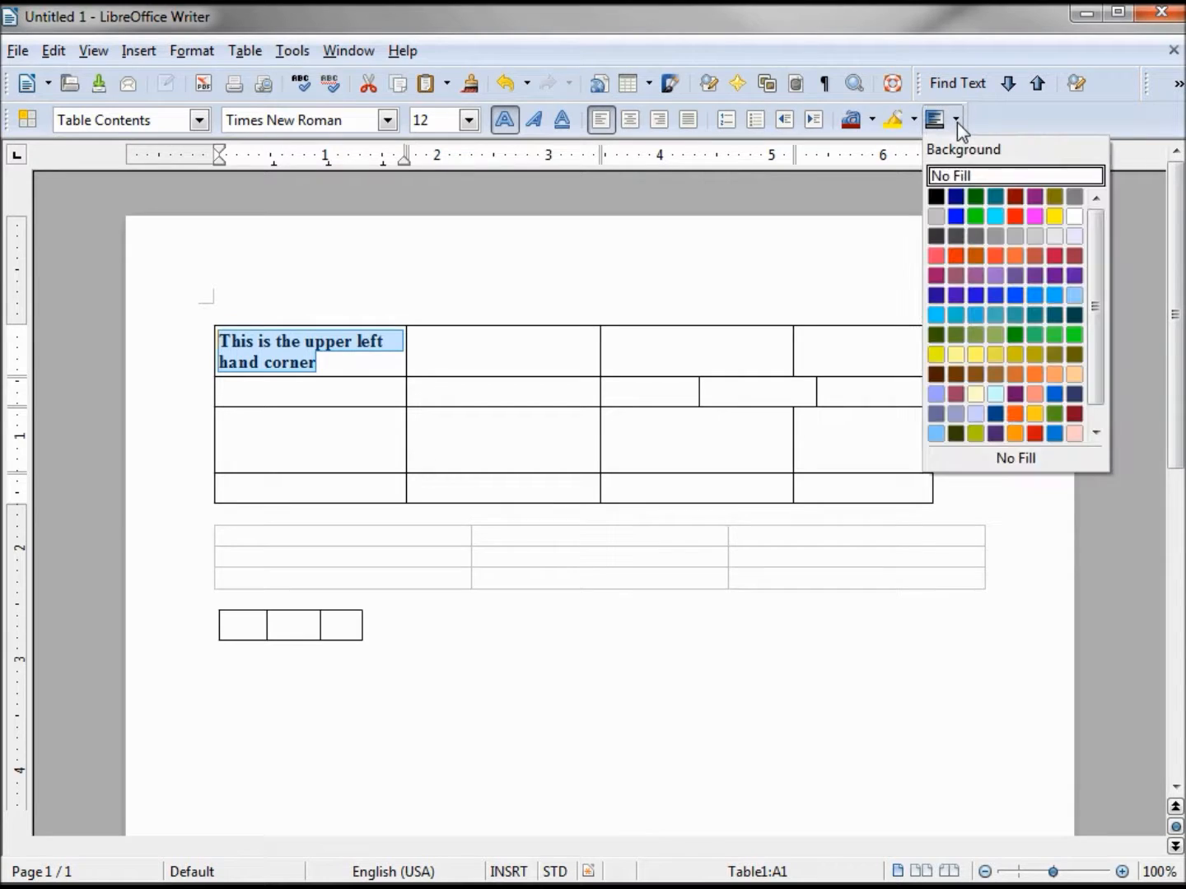
left_click(1015, 216)
Enter "This is my bullet list:" in the second cell of the top row, followed by one, two, three and four on separate lines.
left_click(498, 353)
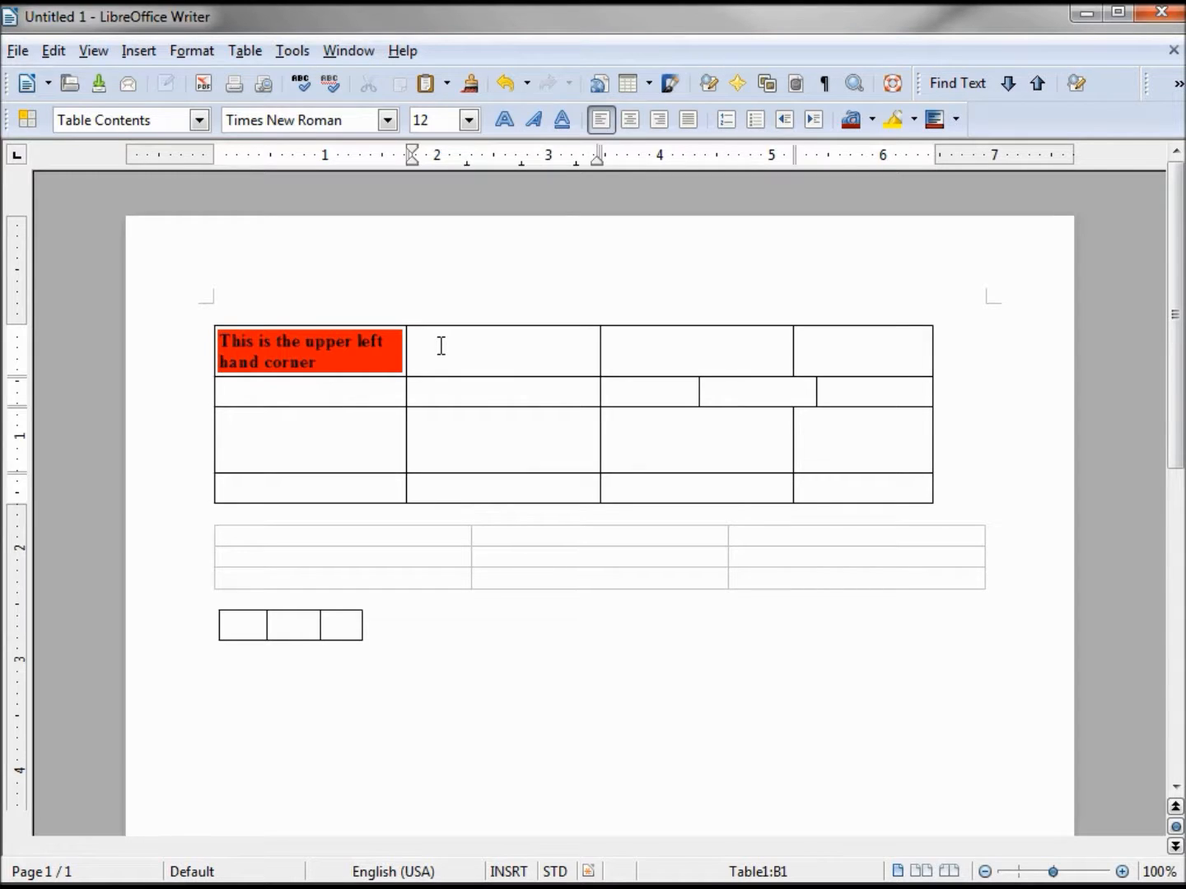
type("This is my bullet list:")
key("Return")
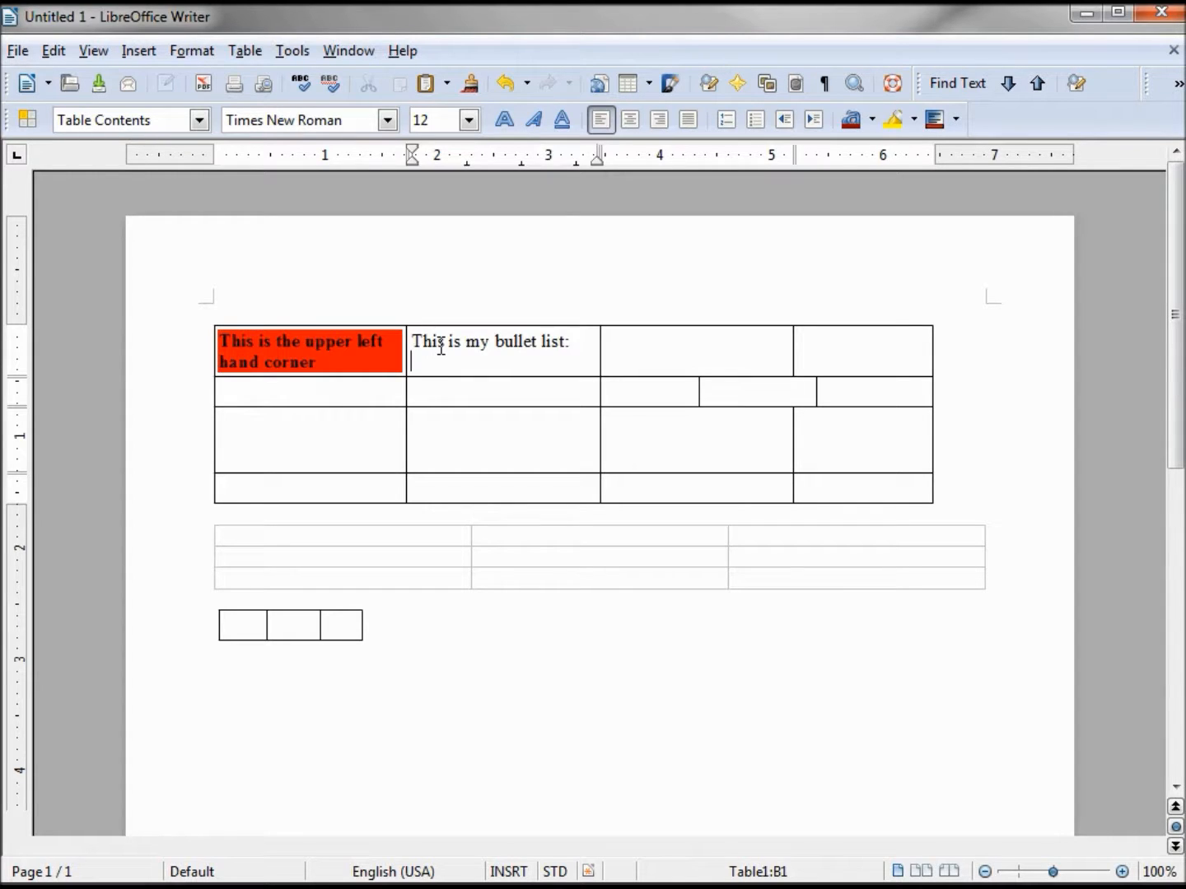
type("one")
key("Return")
type("two")
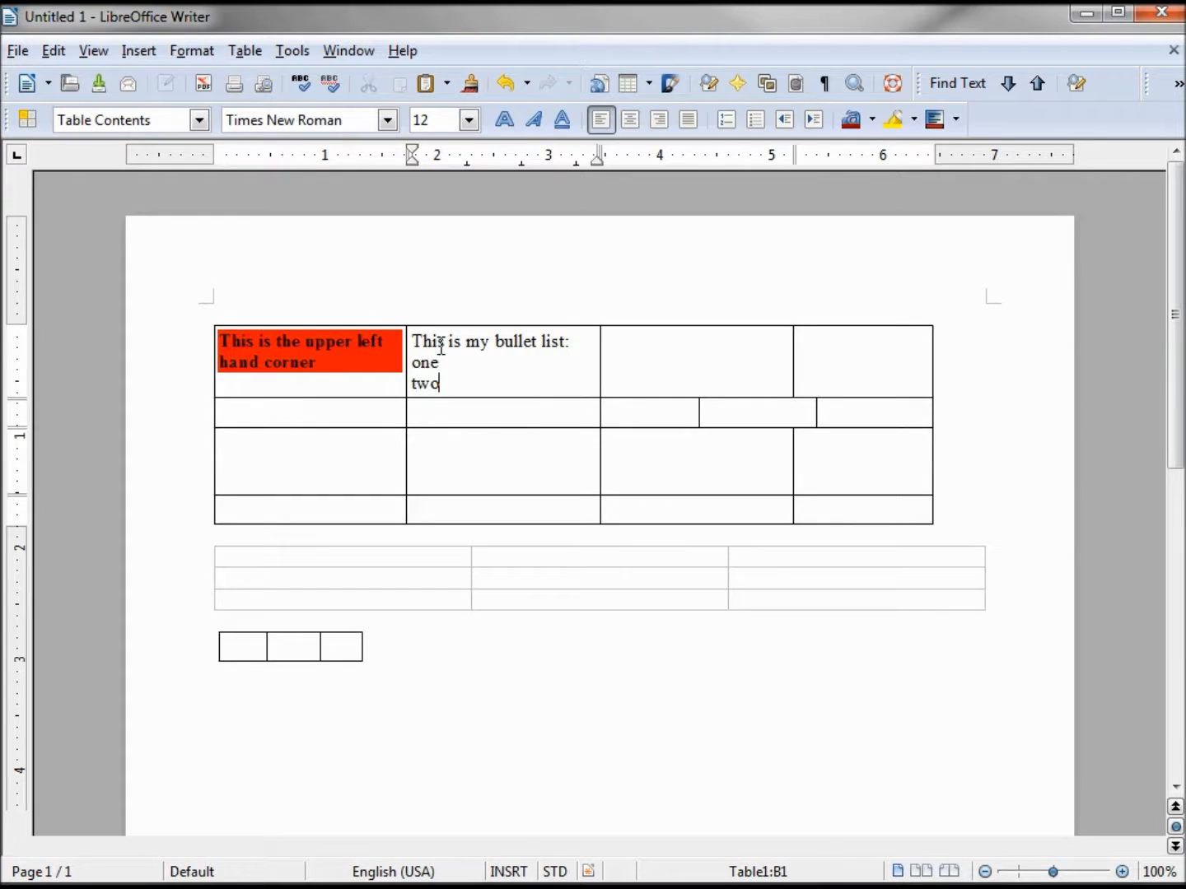
key("Return")
type("three")
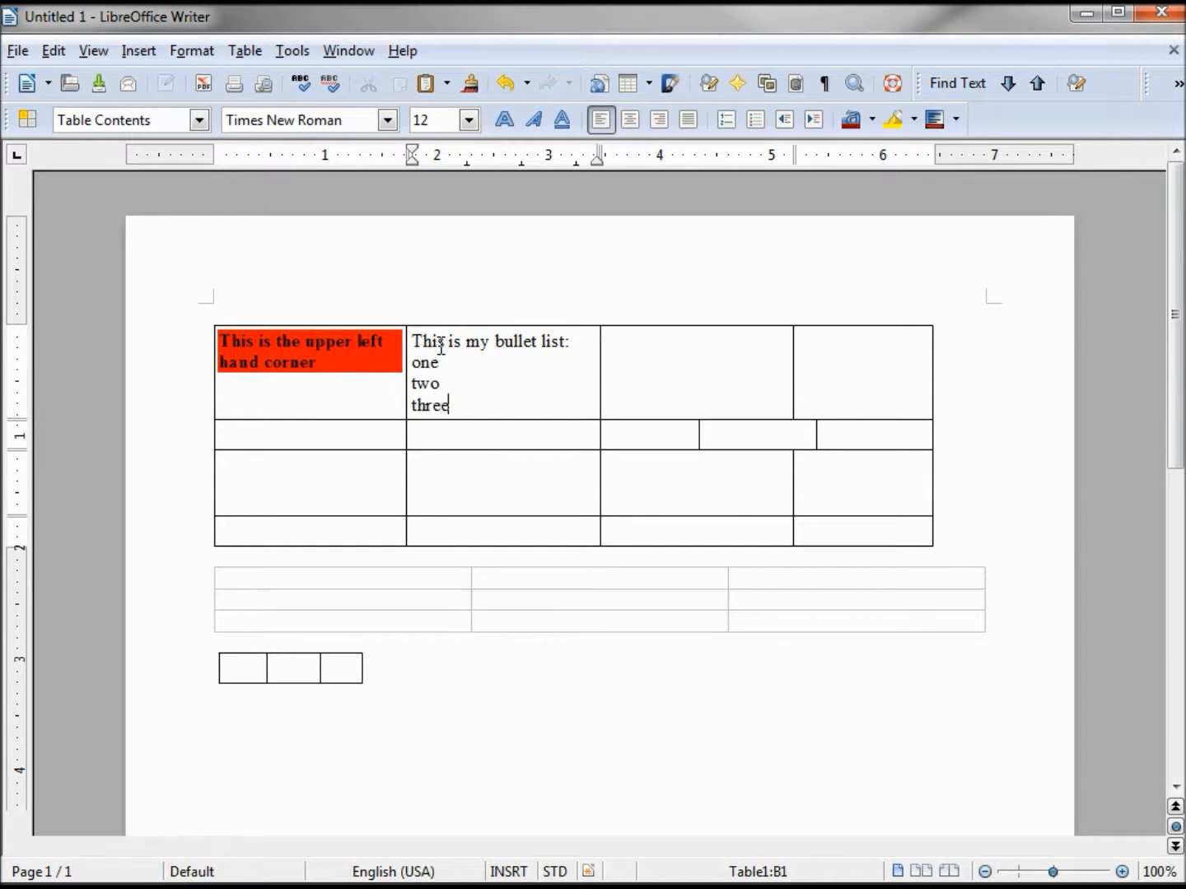
key("Return")
type("four")
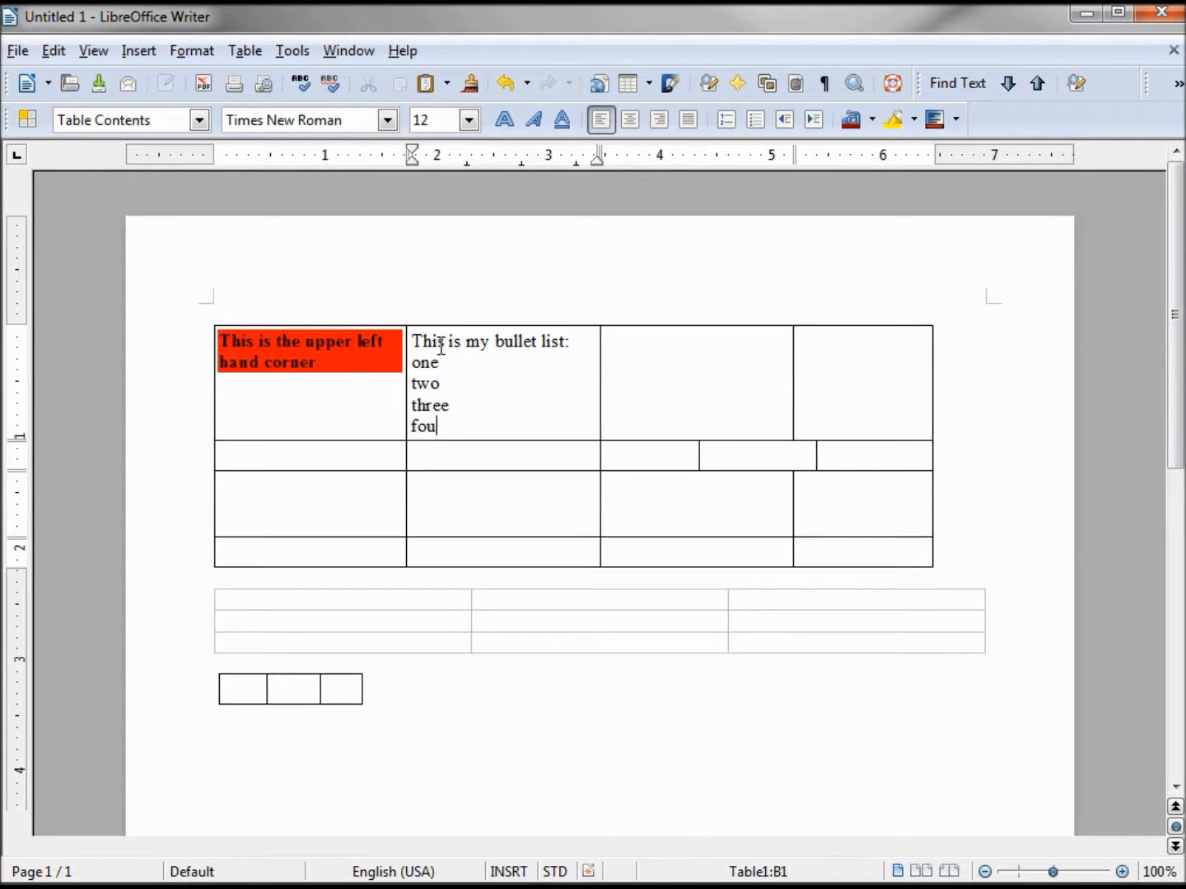
Format the lines one to four as a bulleted list and convert it to a numbered list.
key("shift+Up")
key("shift+Left")
key("shift+Left")
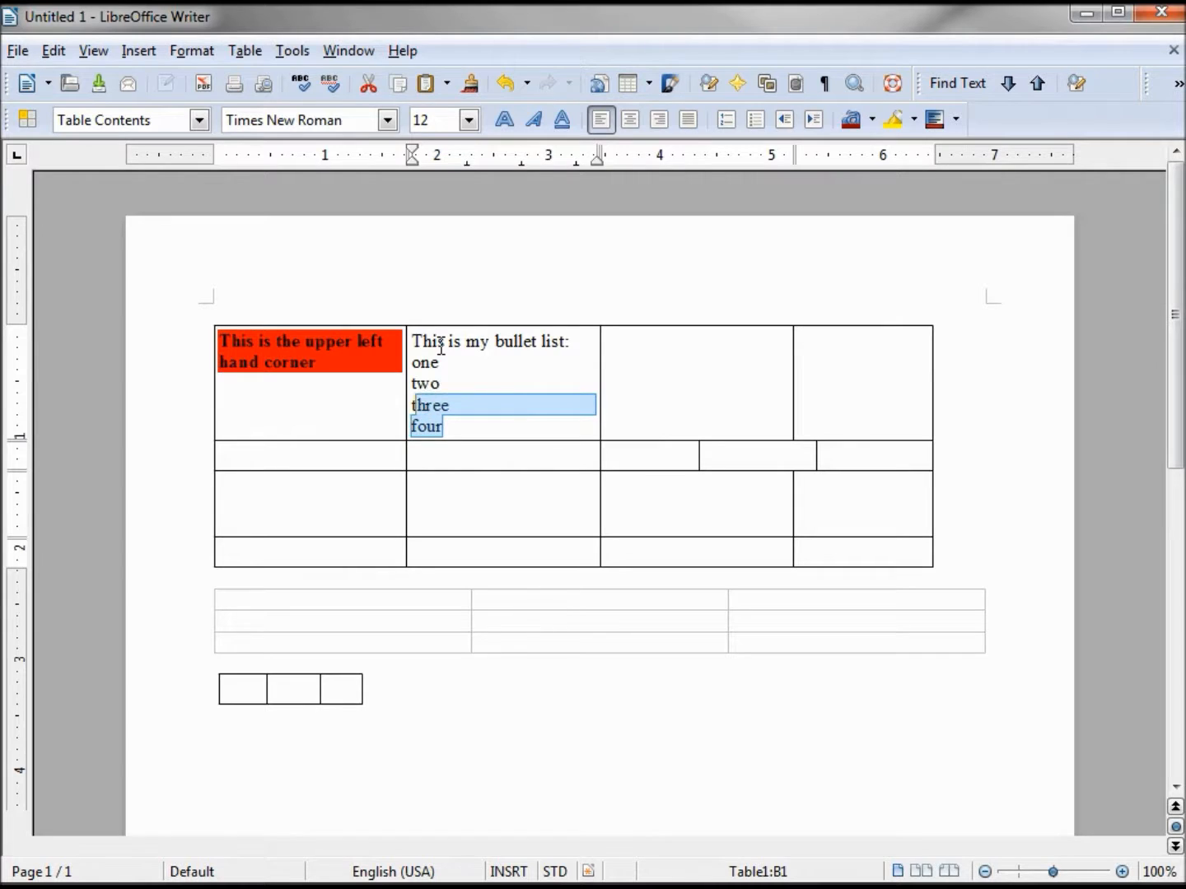
key("shift+Up")
key("shift+Up")
key("shift+Left")
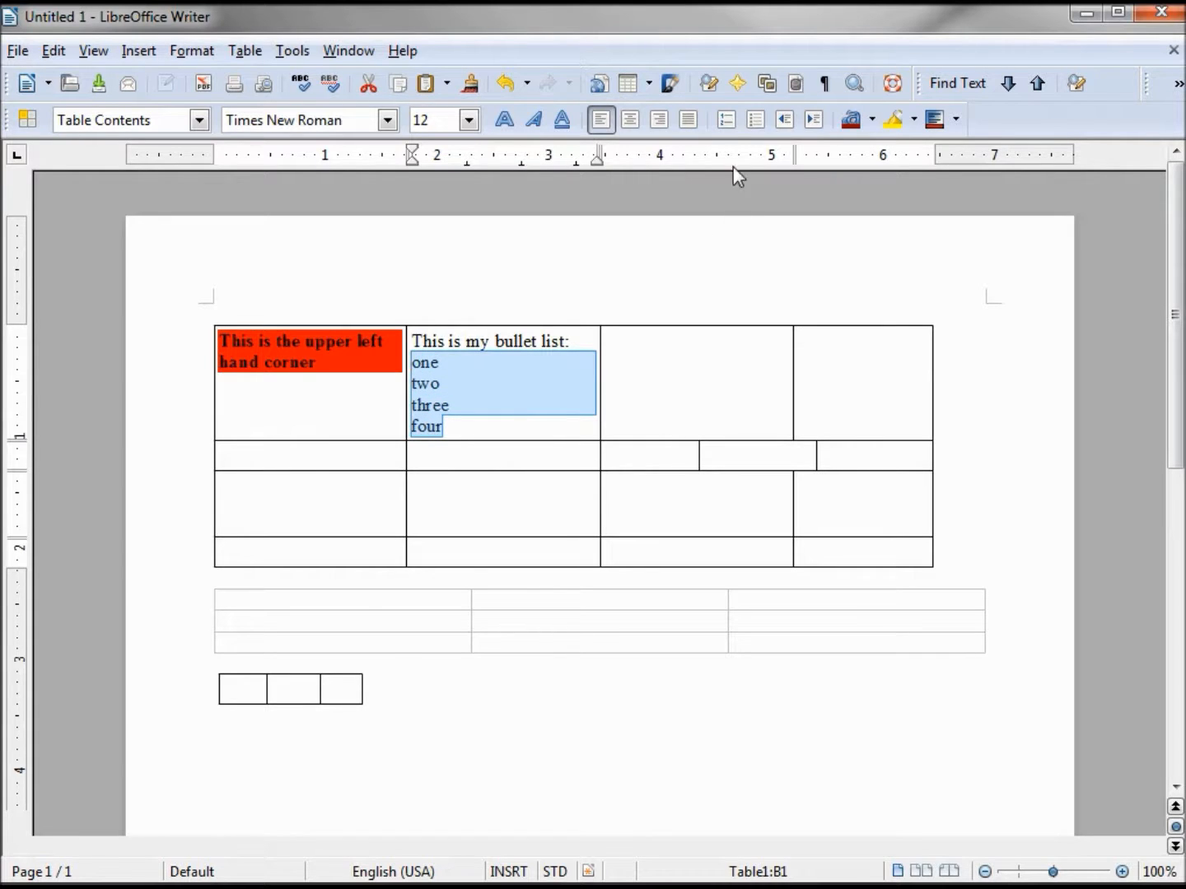
left_click(754, 121)
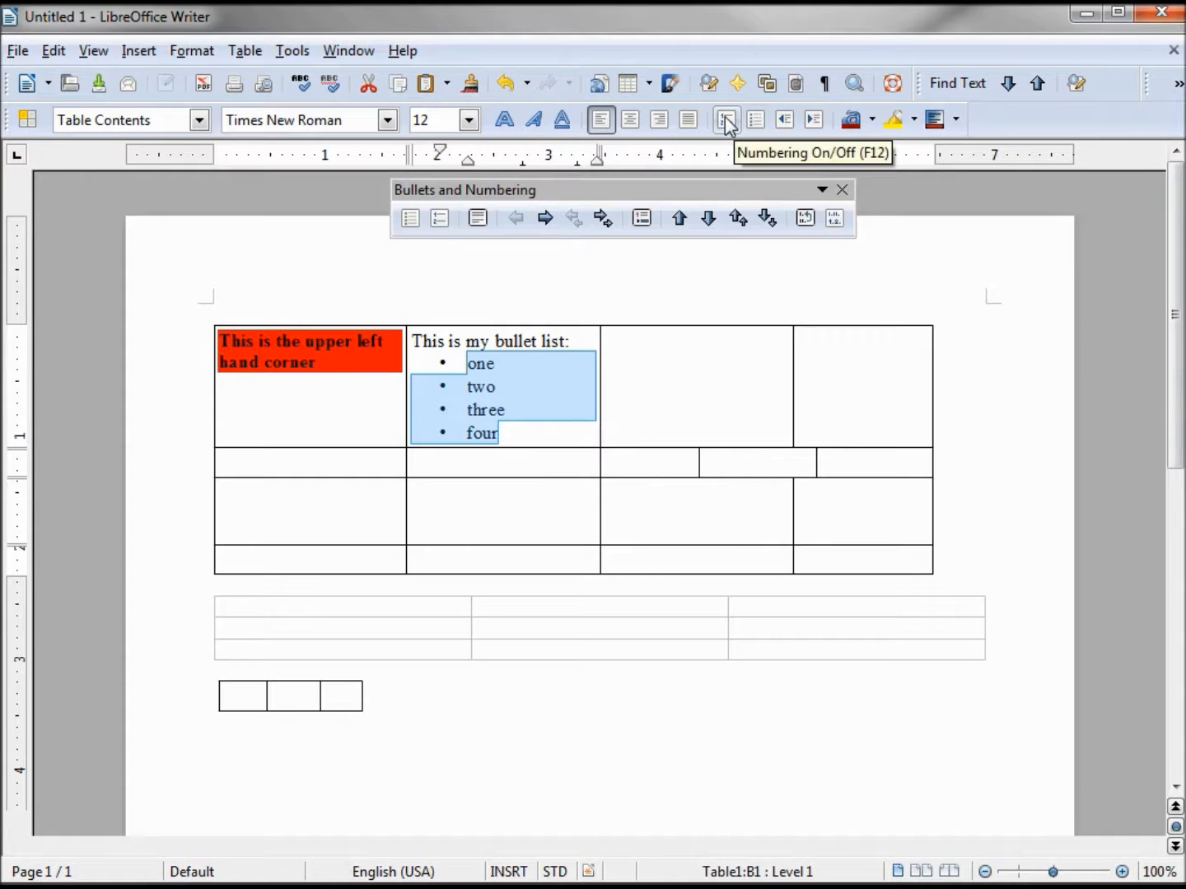
left_click(726, 123)
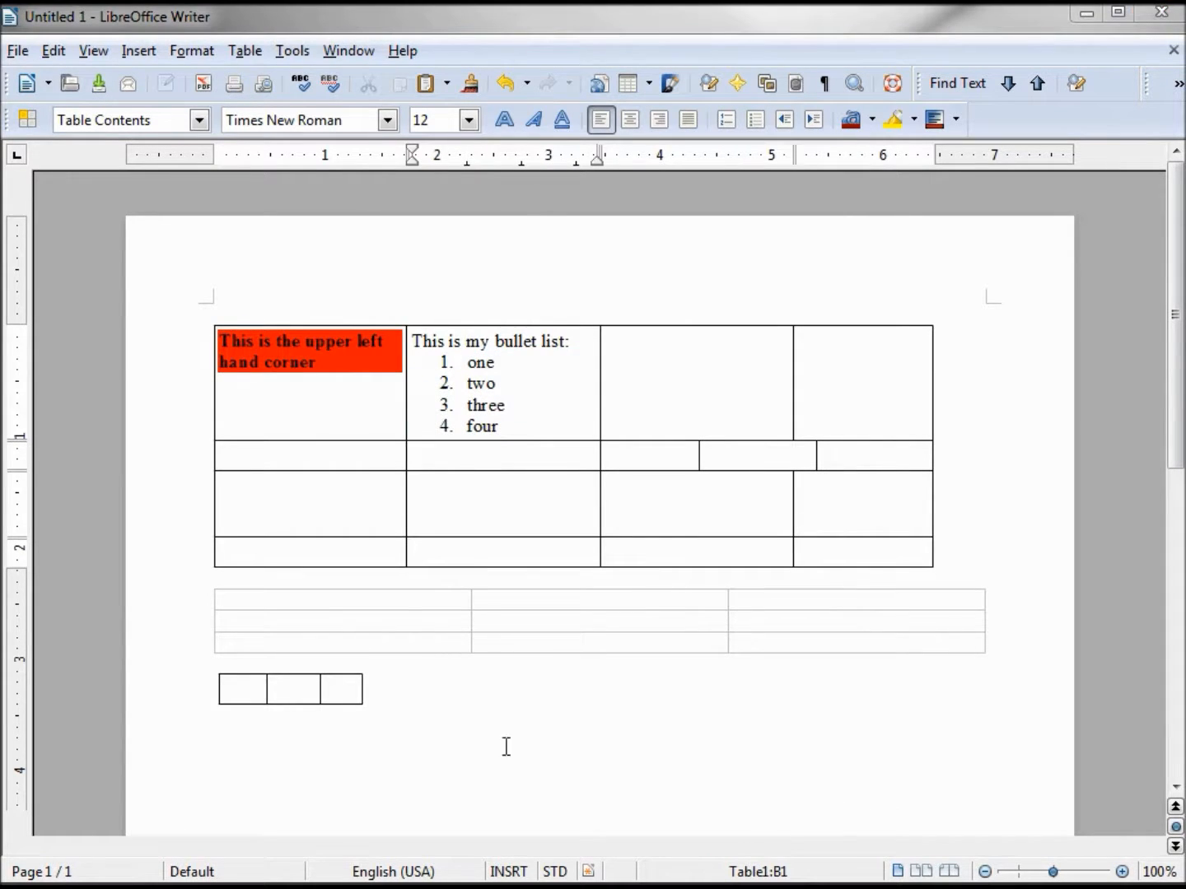
Move the cursor through the first table's cells and past its last cell to append a new row.
left_click(363, 361)
left_click(476, 367)
left_click(641, 376)
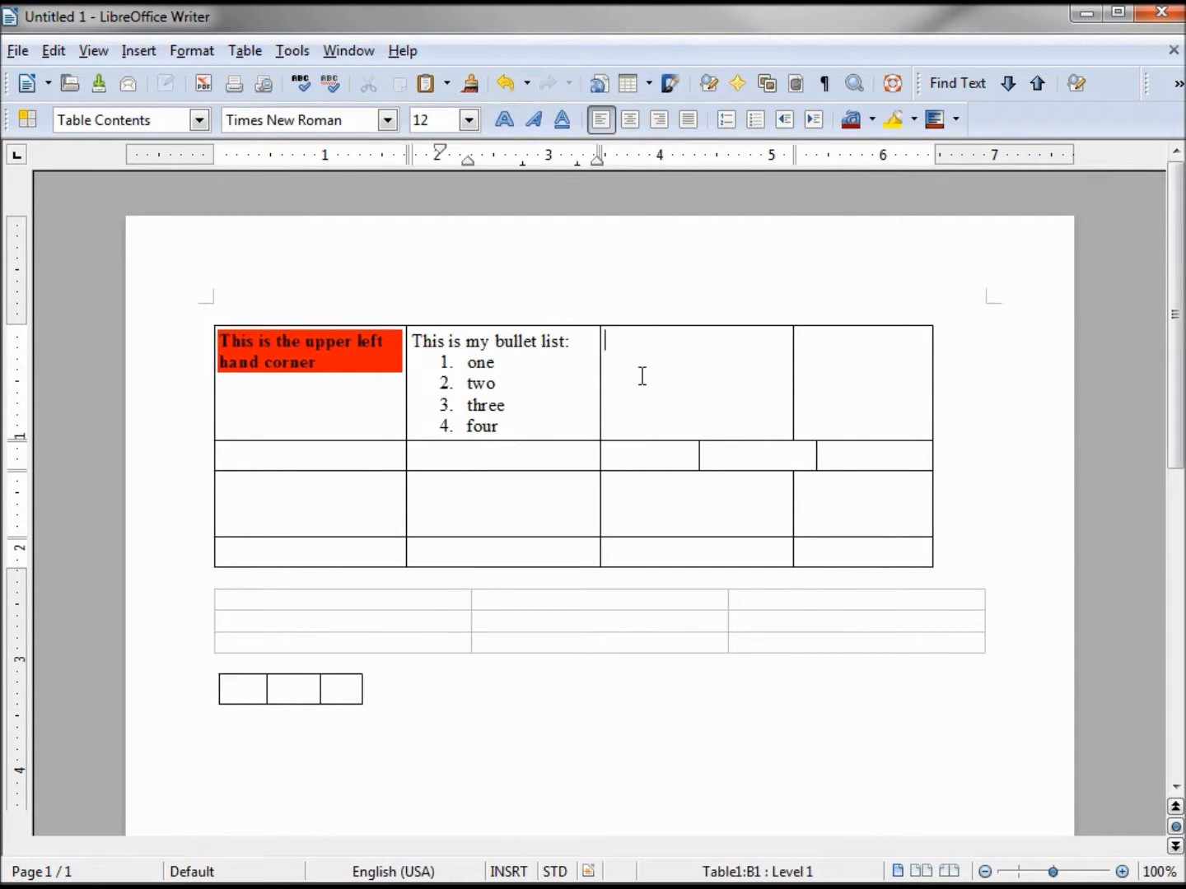
left_click(858, 388)
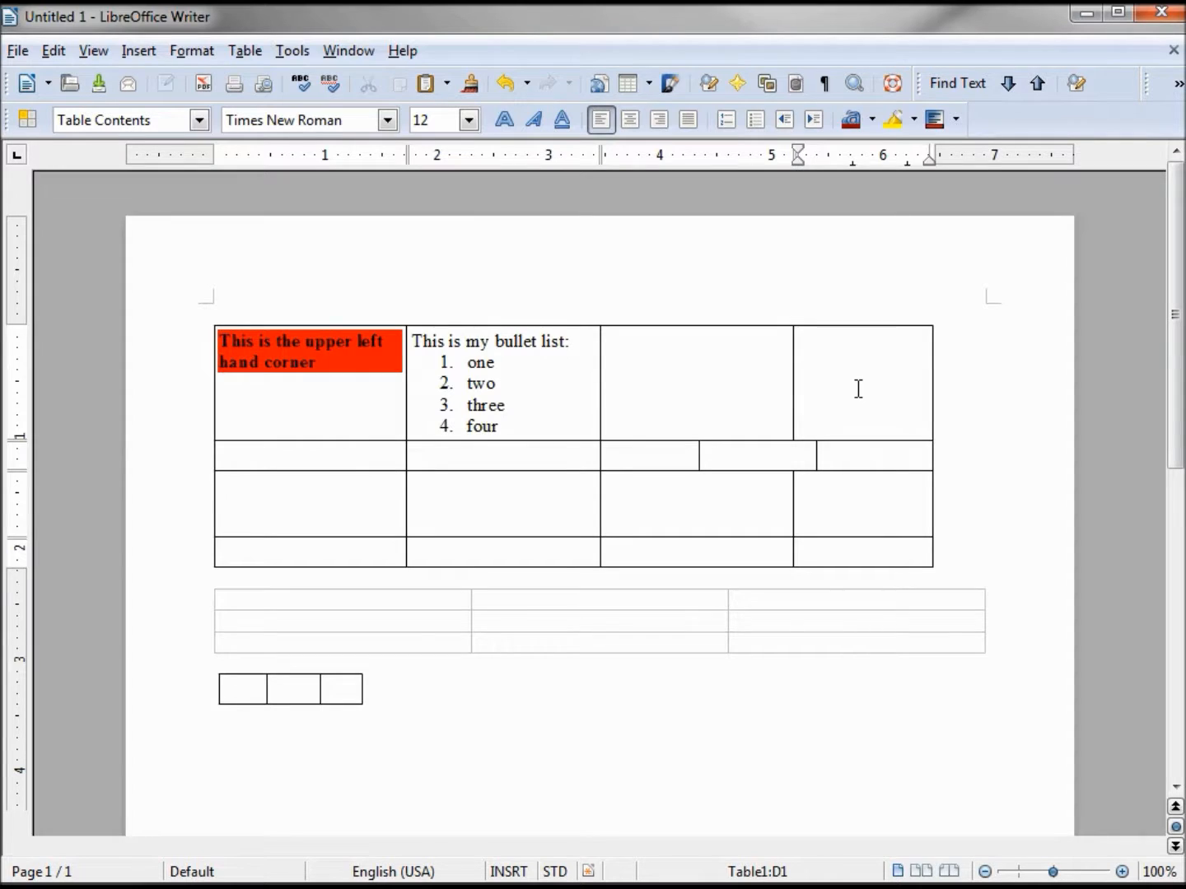
key("Tab")
key("Tab")
key("Tab")
key("Tab")
key("Tab")
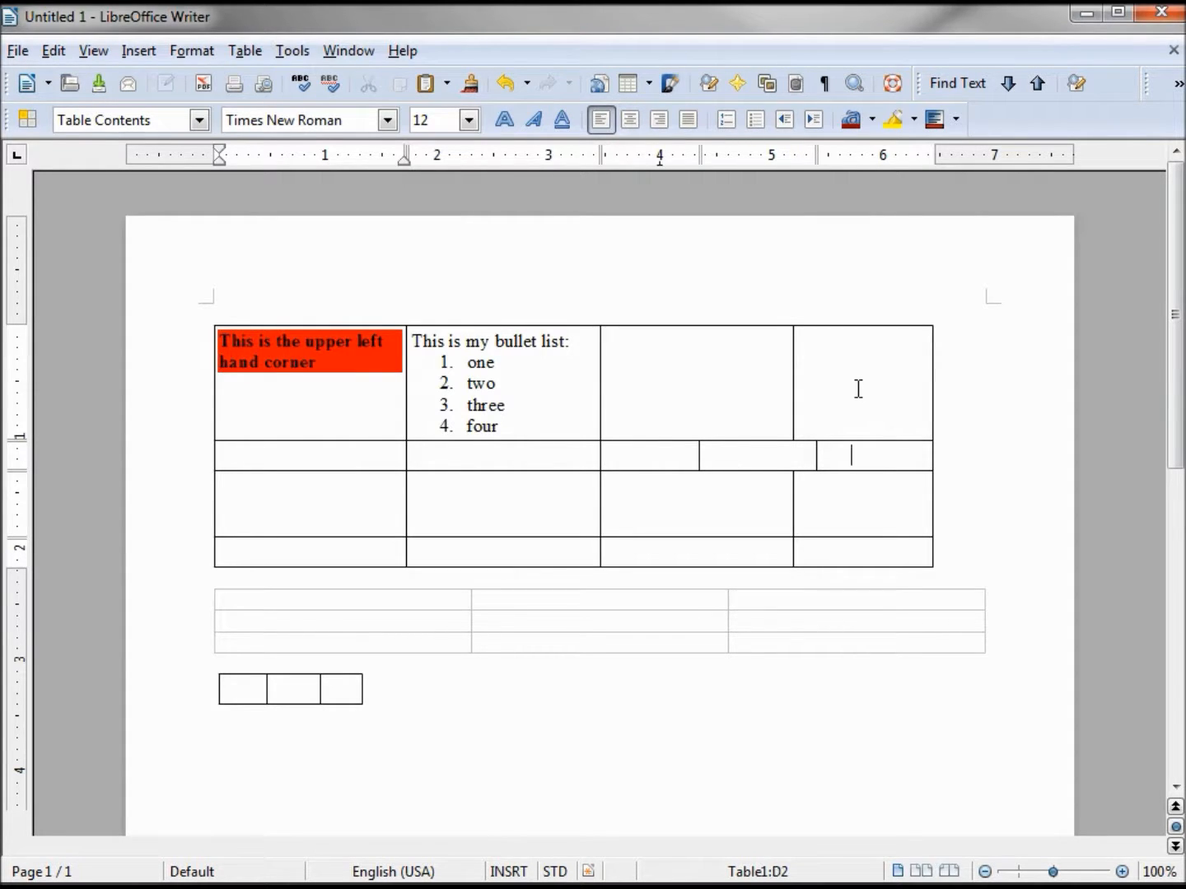
key("Tab")
key("Tab")
key("Tab")
key("Tab")
key("Tab")
key("Tab")
key("Tab")
key("Tab")
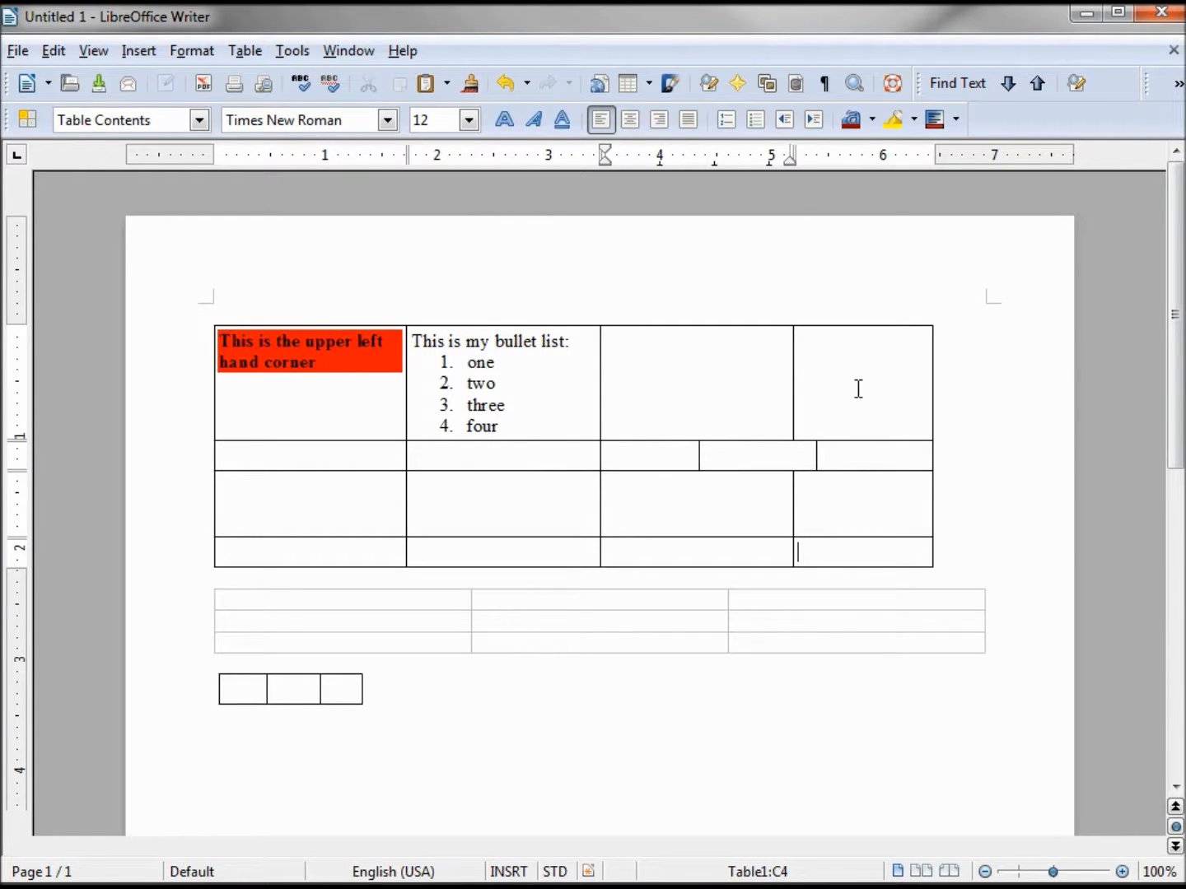
key("Tab")
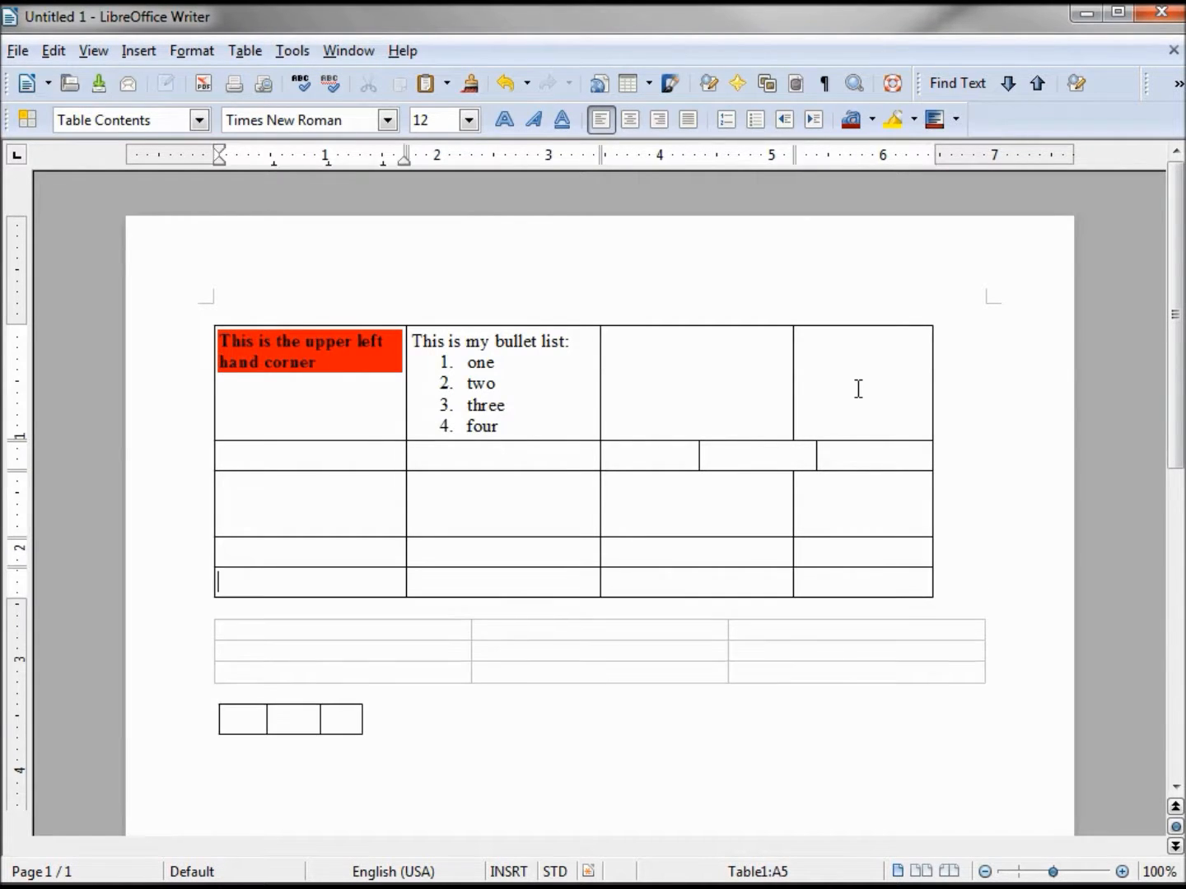
Move the cursor across the newly added row and append another row below it.
key("Tab")
key("Tab")
key("Tab")
key("Tab")
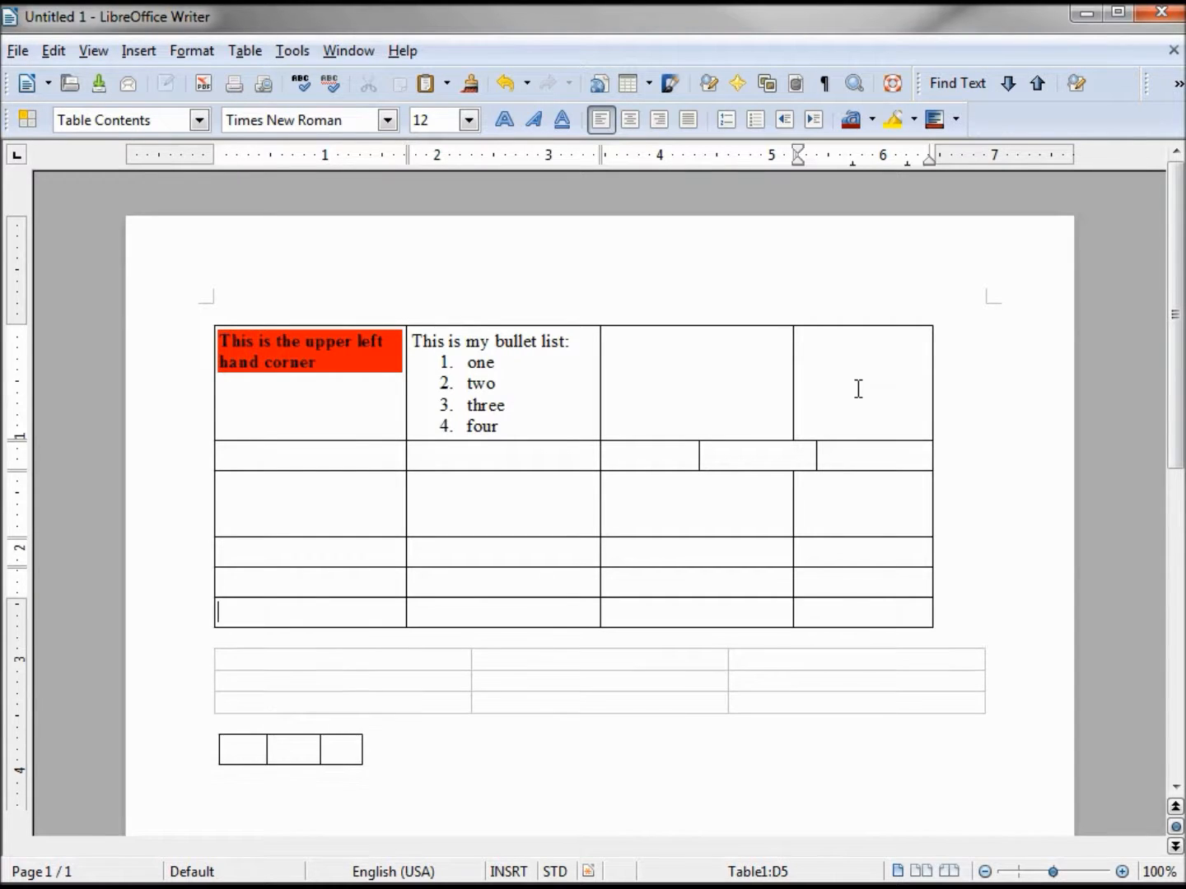
Move the cursor out of the first table into the second, step forward through its cells and return to cell C2.
key("Tab")
key("Tab")
key("Tab")
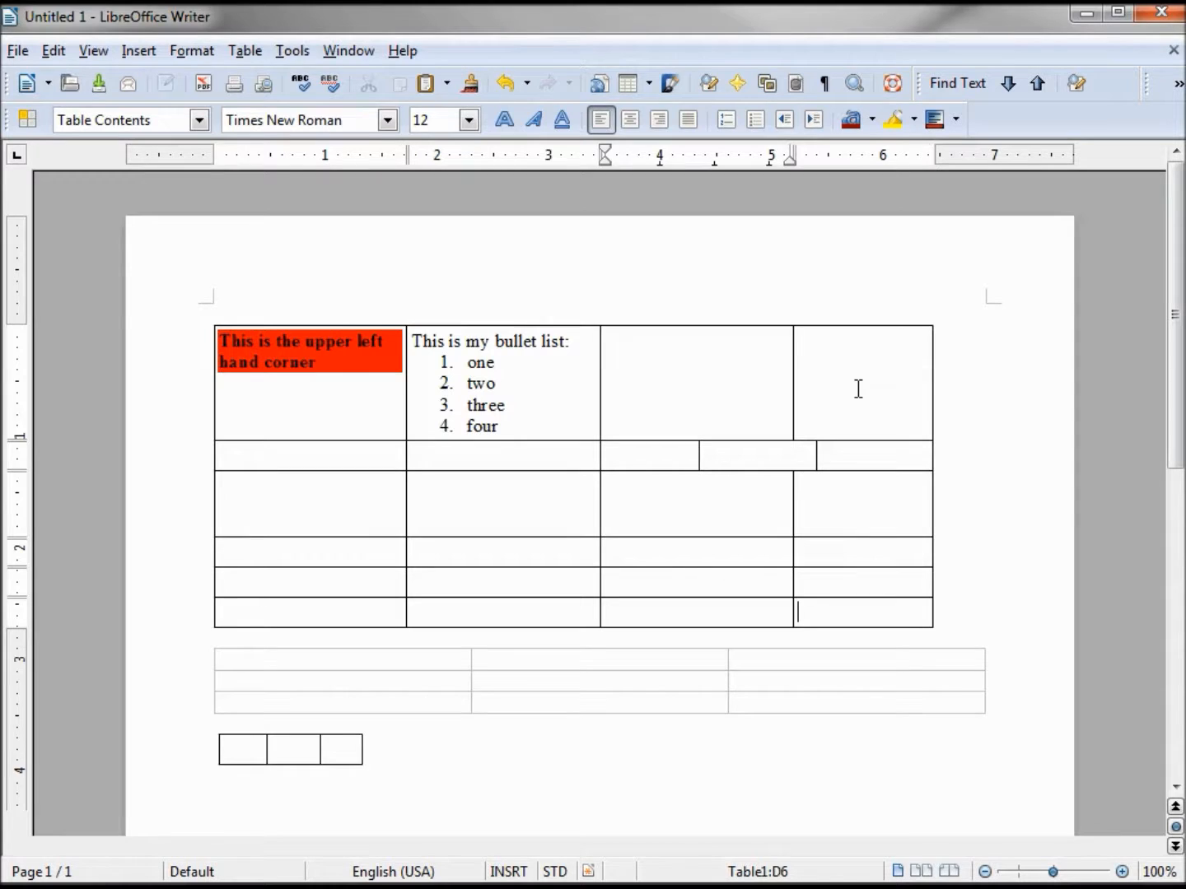
key("Down")
key("Tab")
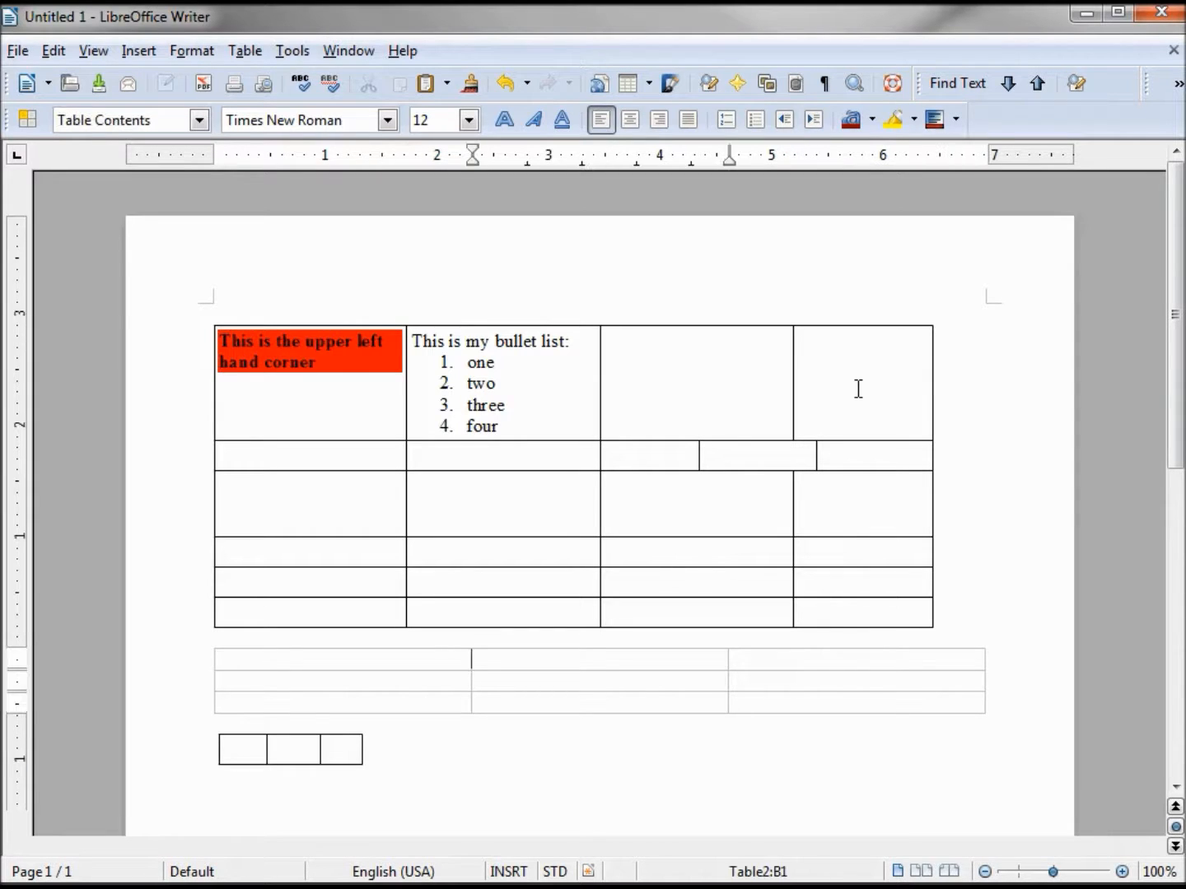
key("Tab")
key("Tab")
key("Tab")
key("Tab")
key("Tab")
key("Tab")
key("shift+Tab")
key("shift+Tab")
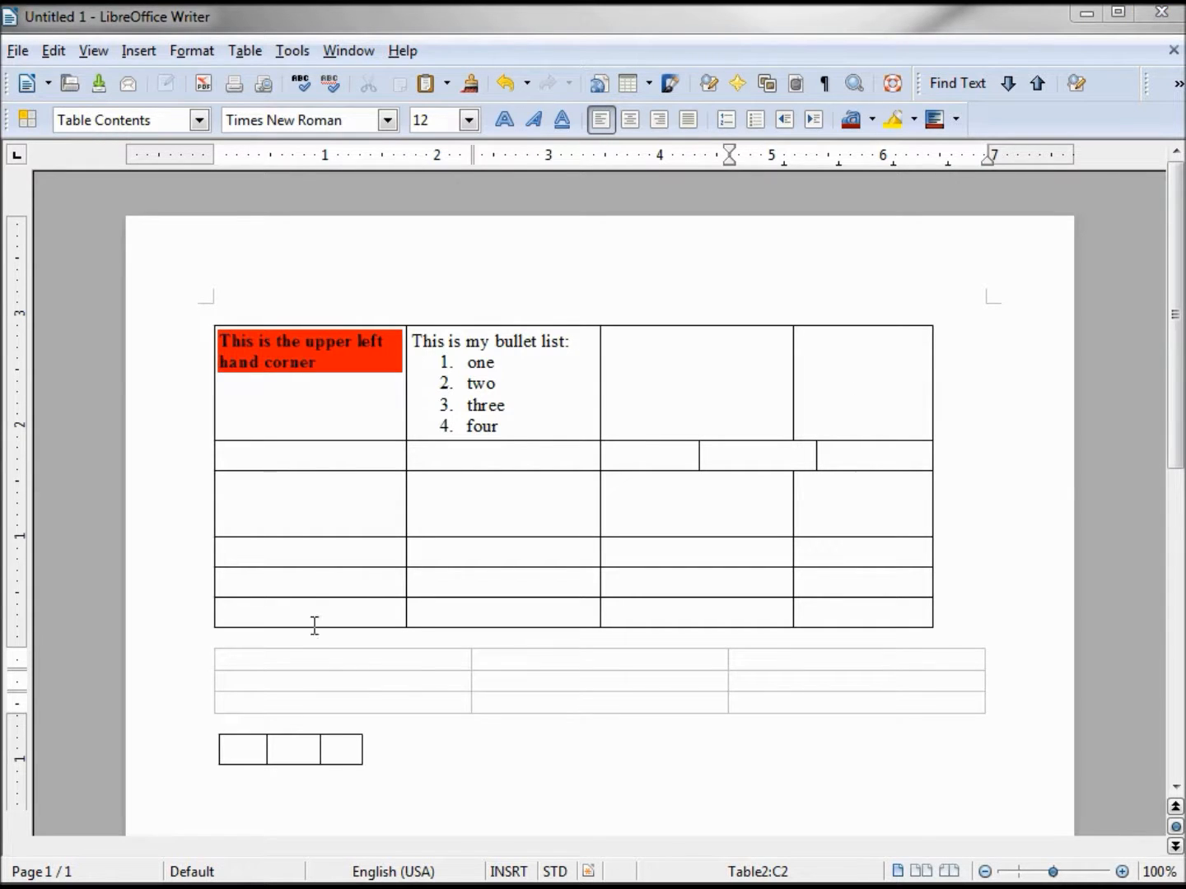
Indent the upper-left cell's text about 0.25 inch on the left, pull in its right edge and add an extra first-line indent.
left_click(303, 362)
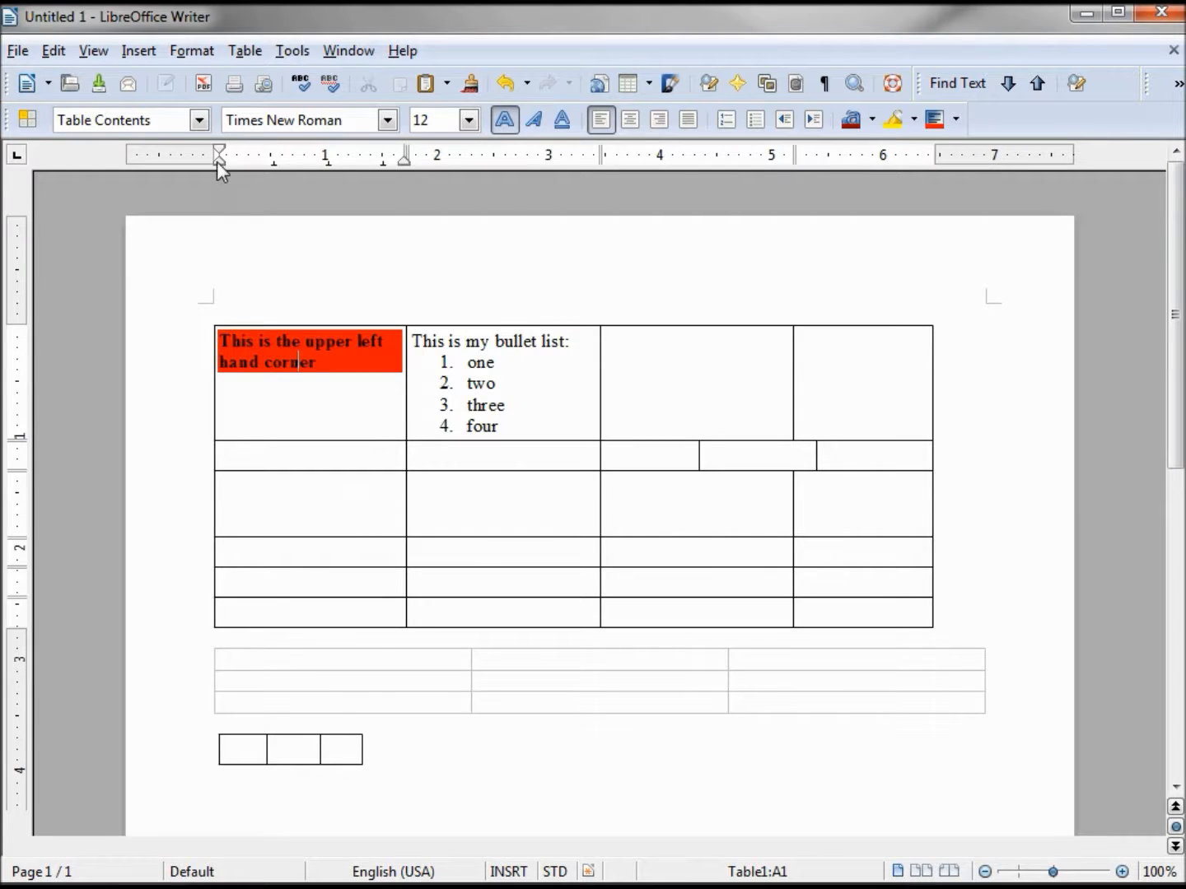
left_click_drag(218, 161, 245, 163)
left_click_drag(395, 160, 364, 159)
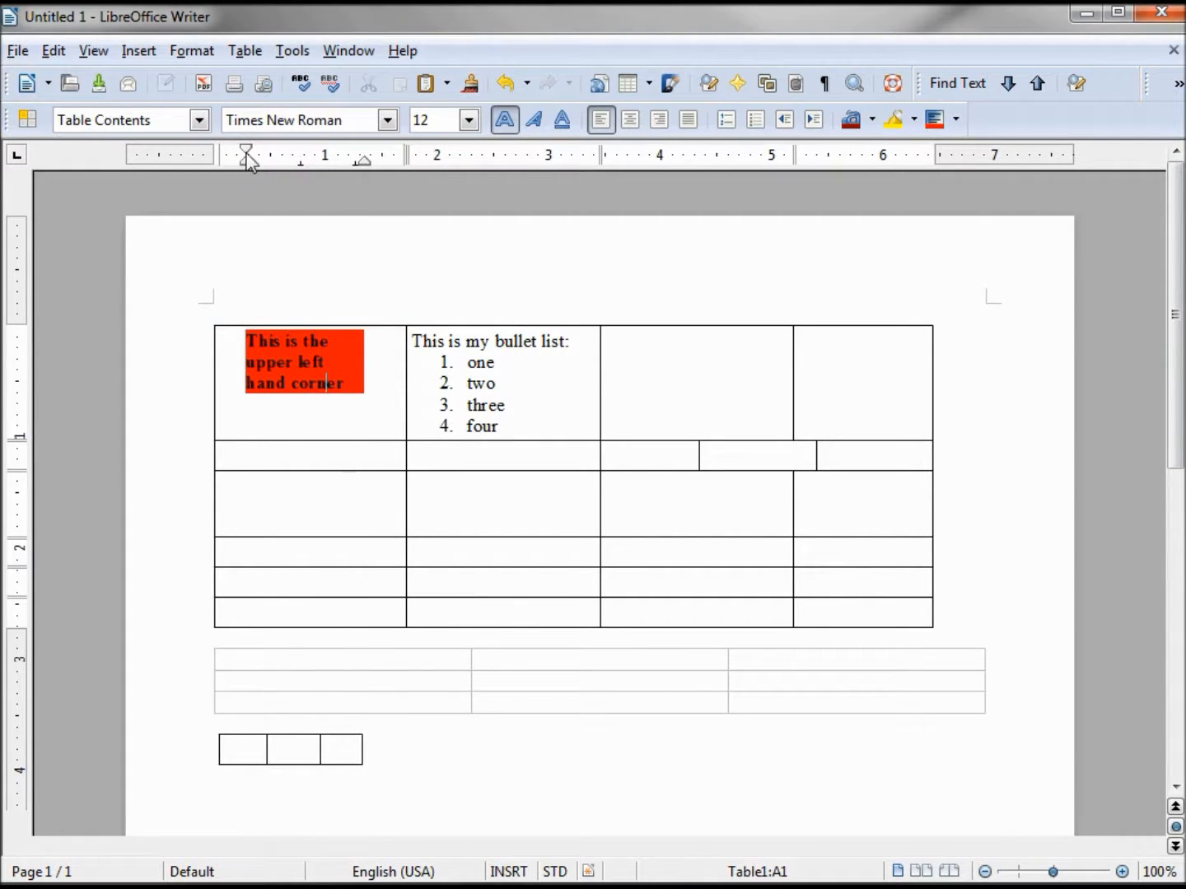
left_click_drag(246, 152, 269, 153)
left_click_drag(245, 164, 244, 165)
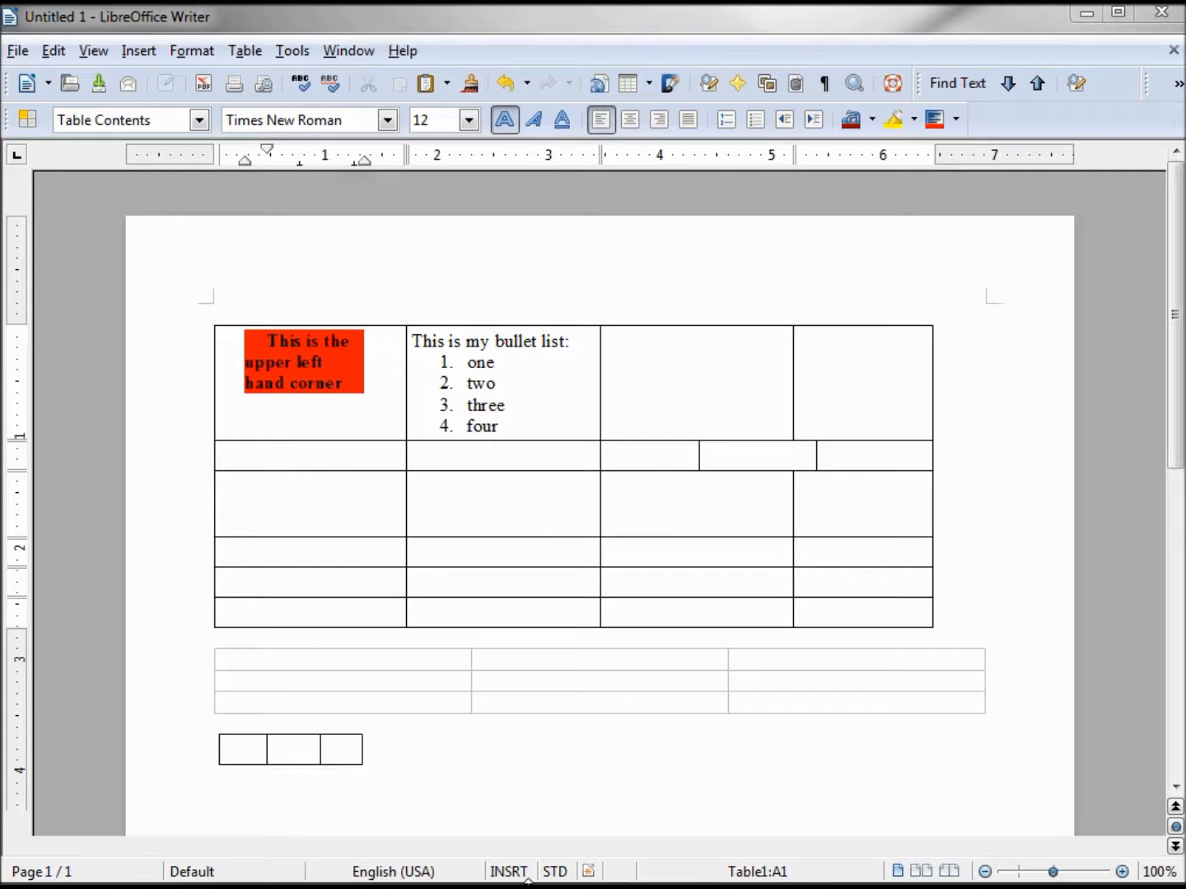
left_click(432, 554)
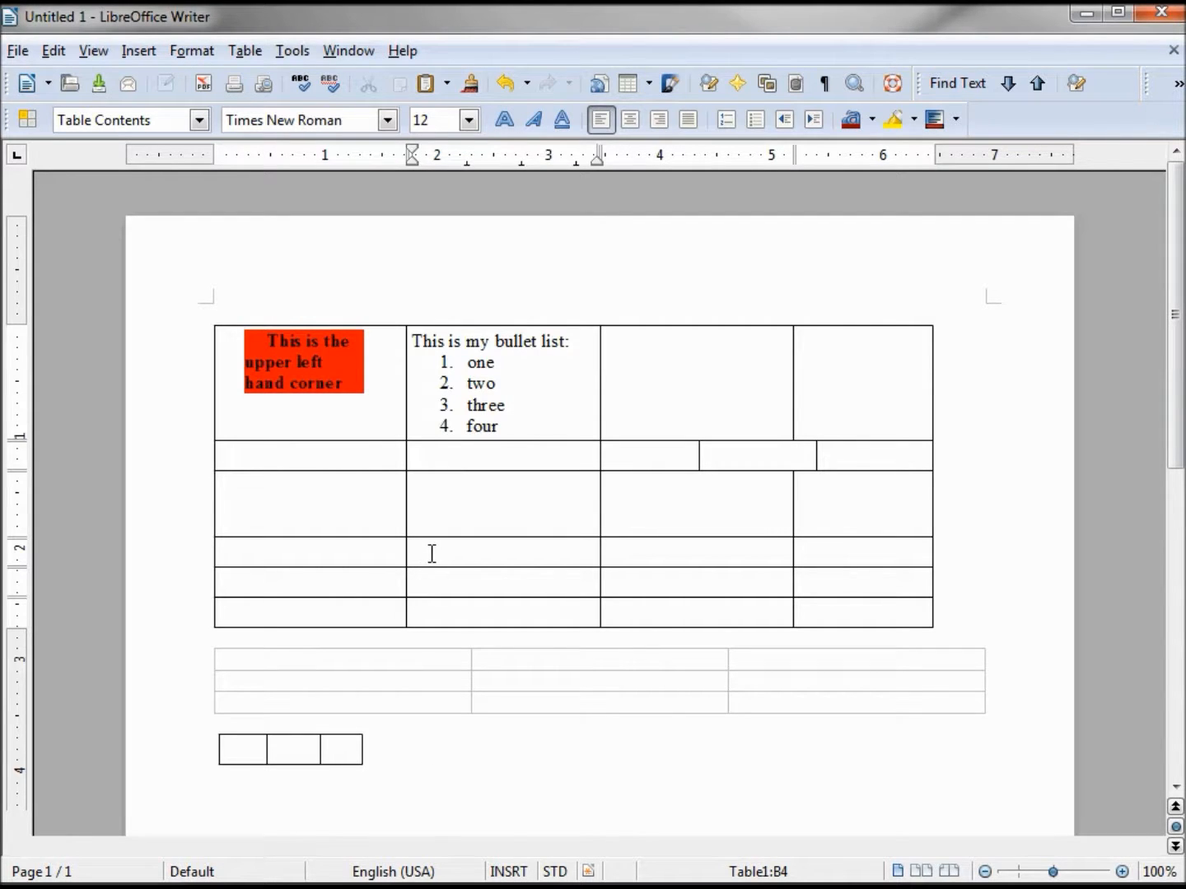
left_click_drag(431, 553, 492, 557)
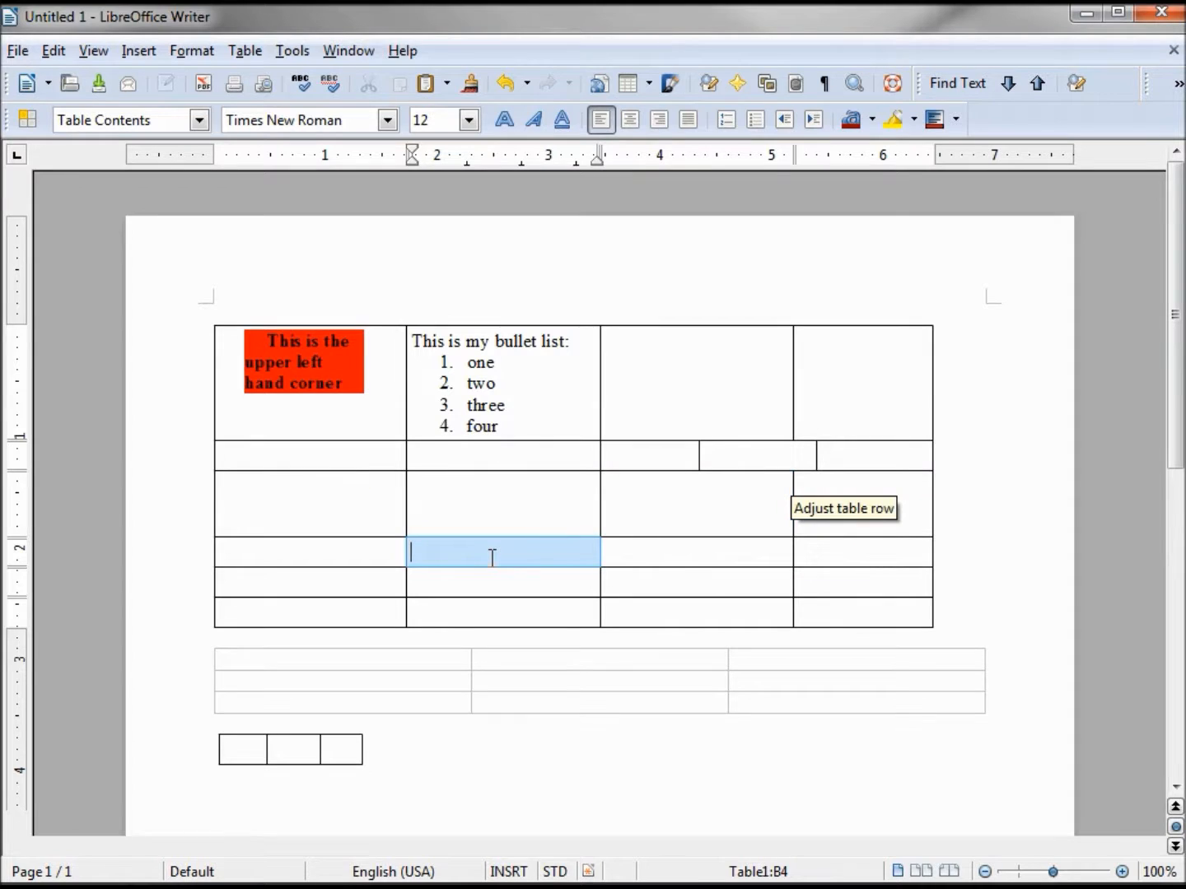
left_click_drag(492, 558, 489, 556)
left_click(679, 454)
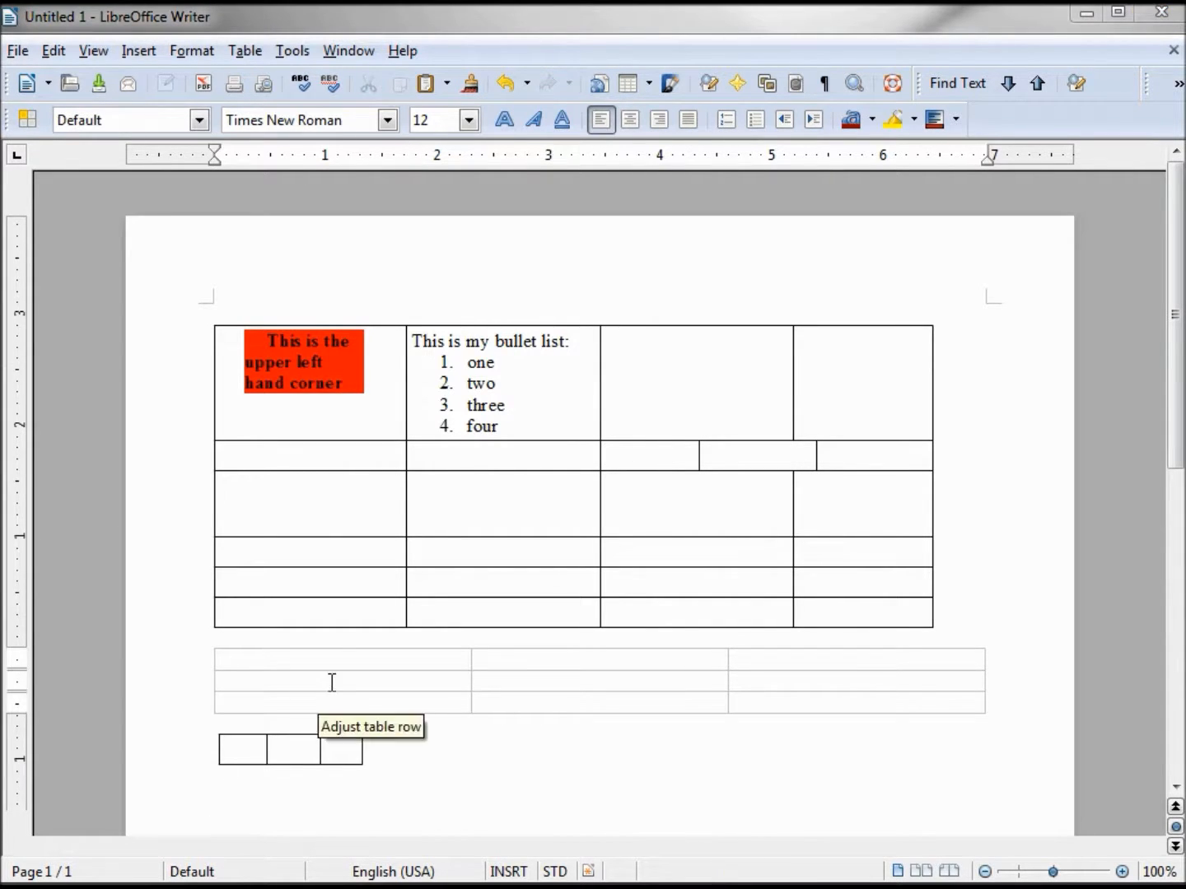
Add a full box border around the middle cell of the second table and color that border red.
left_click(332, 683)
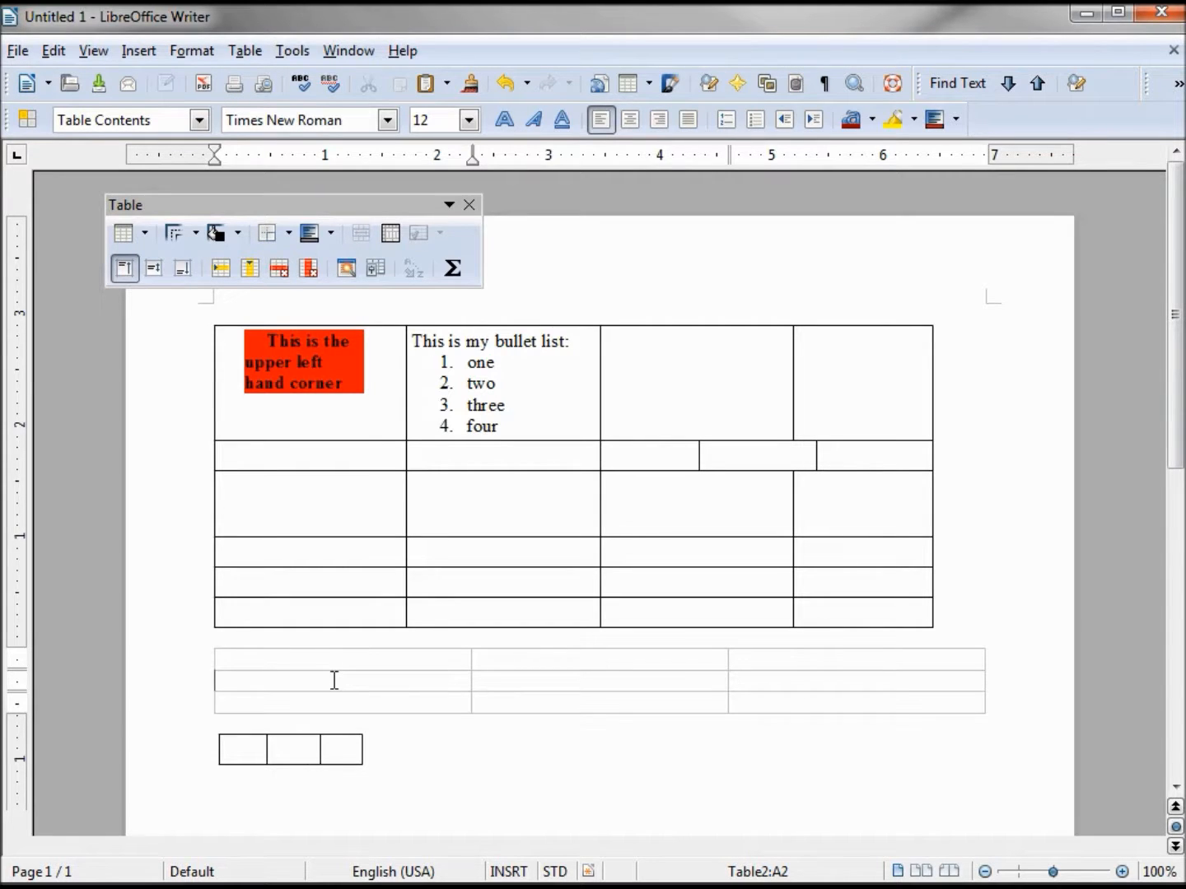
left_click(481, 681)
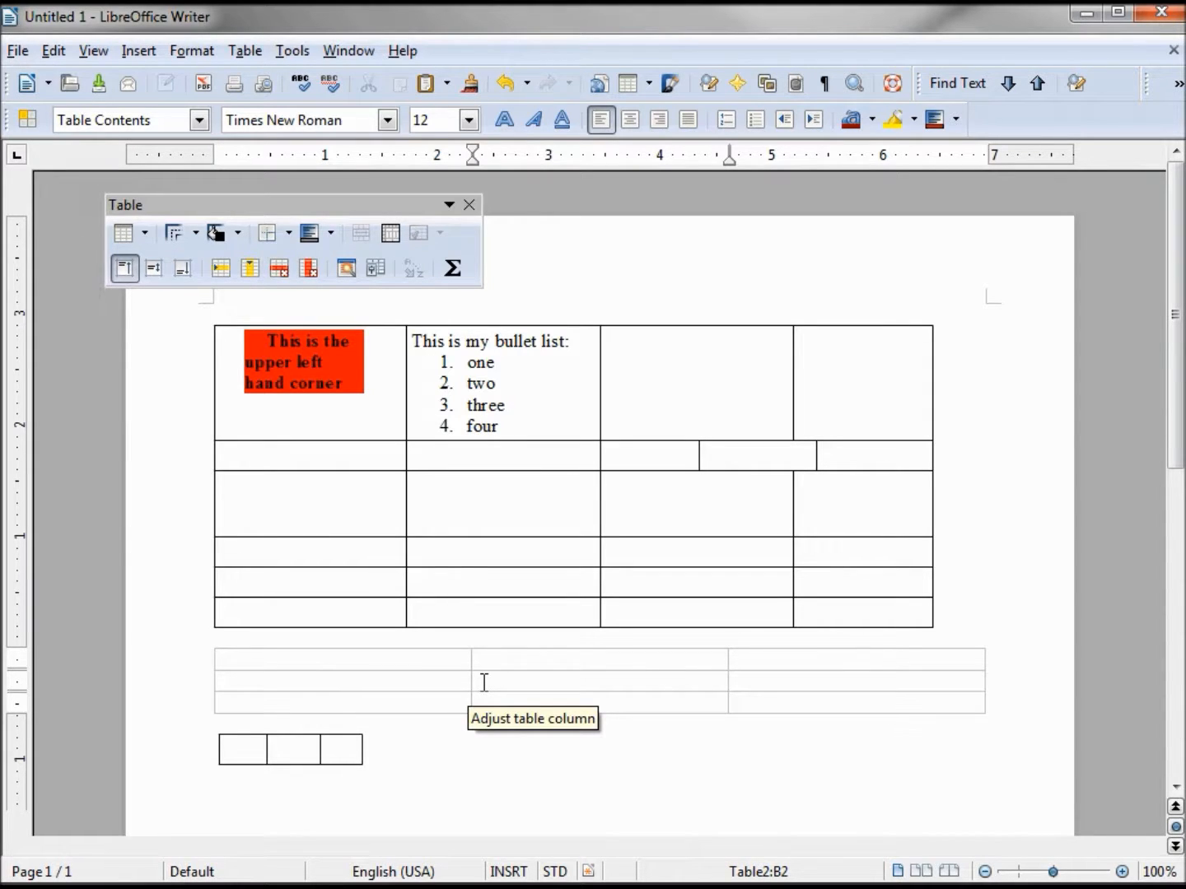
left_click(288, 234)
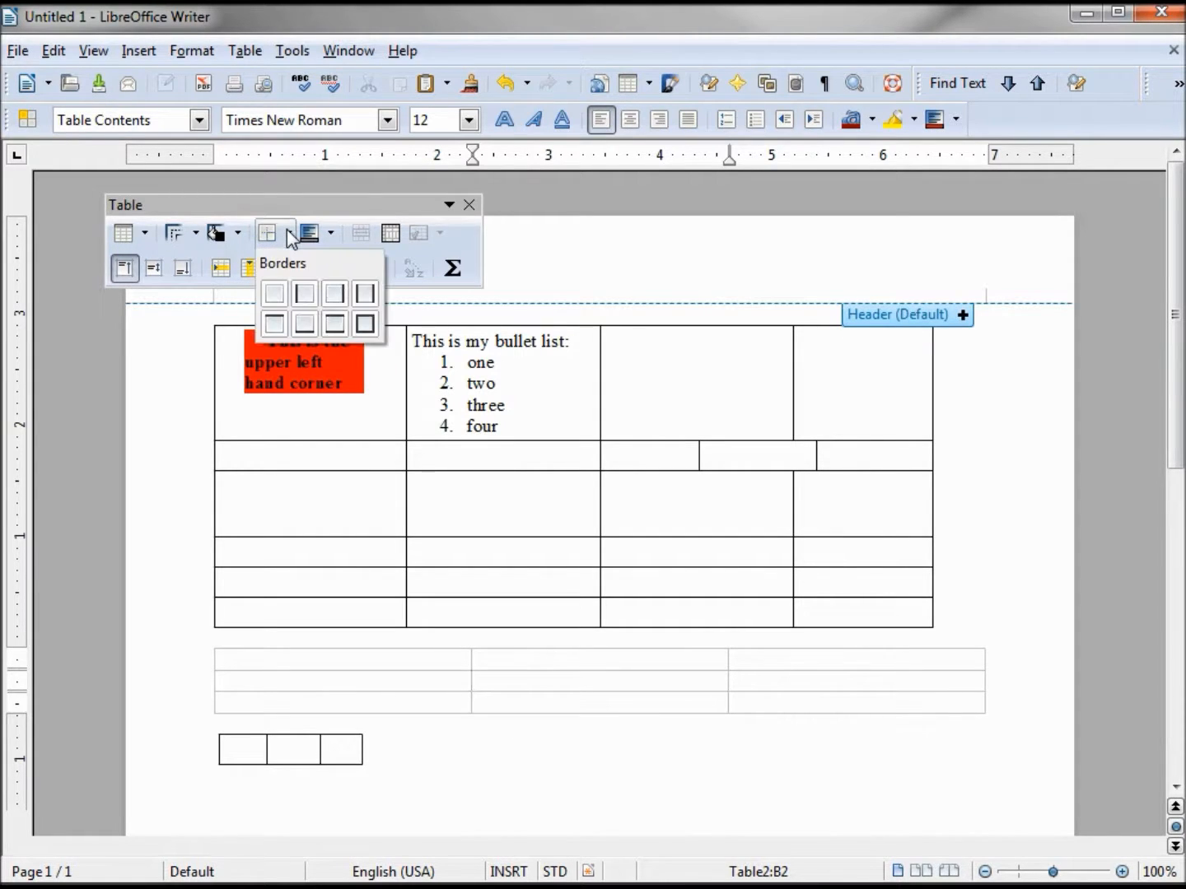
left_click(364, 323)
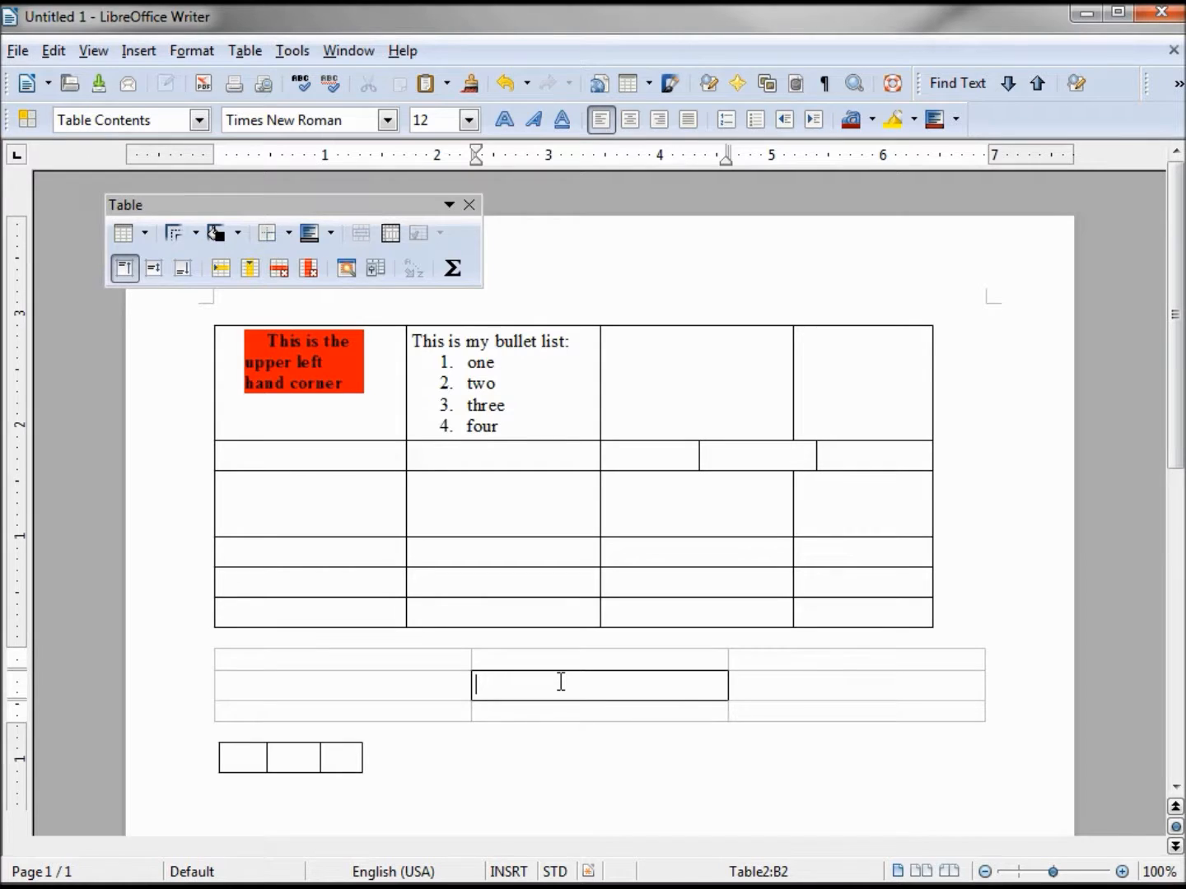
left_click(235, 234)
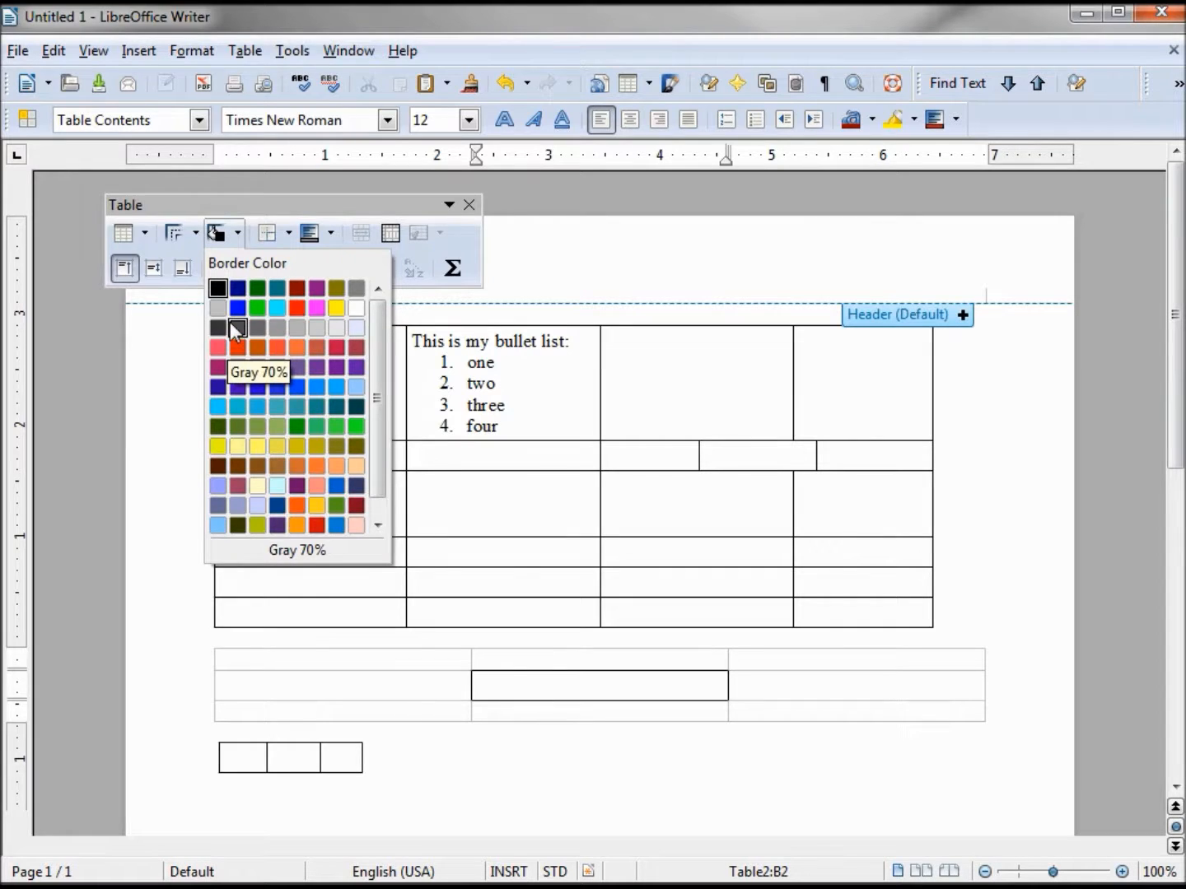
left_click(297, 308)
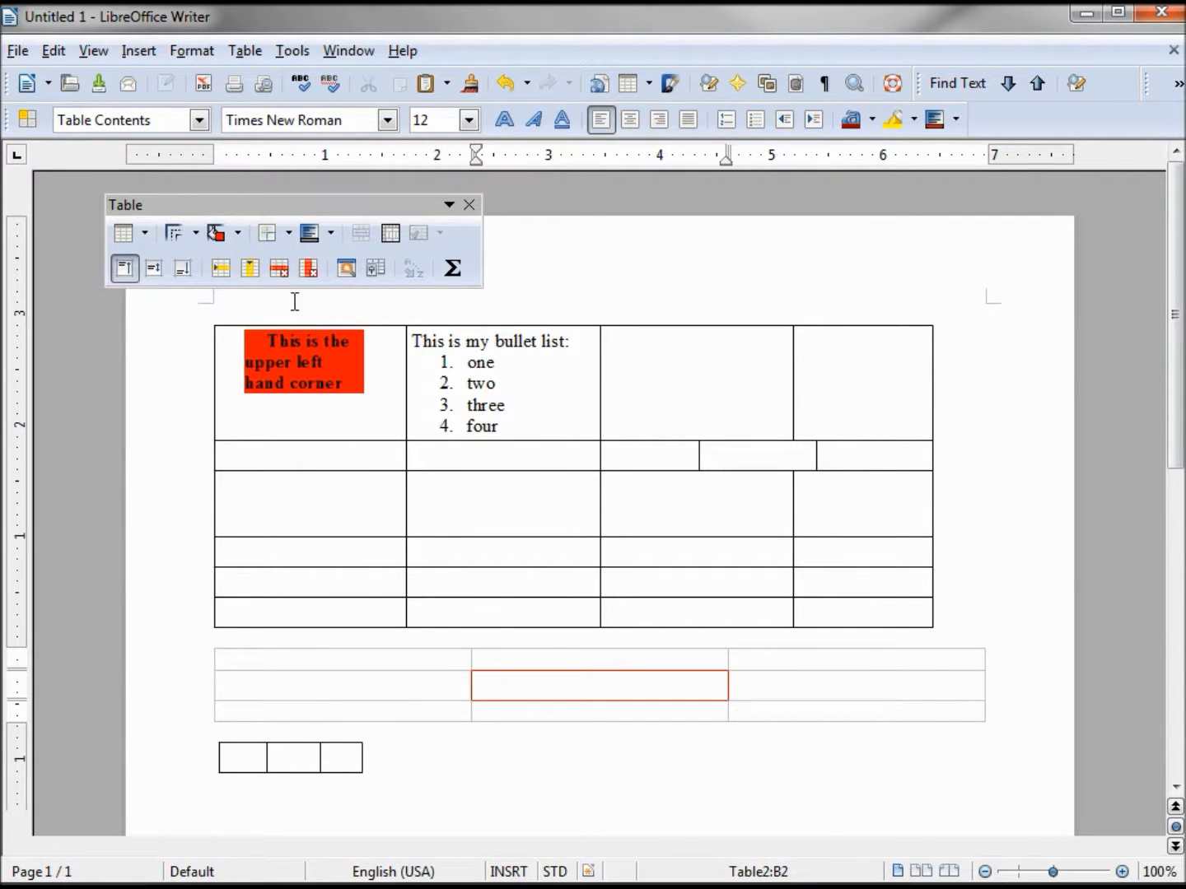
Give the red border around the second table's middle cell a dashed line style.
left_click(197, 238)
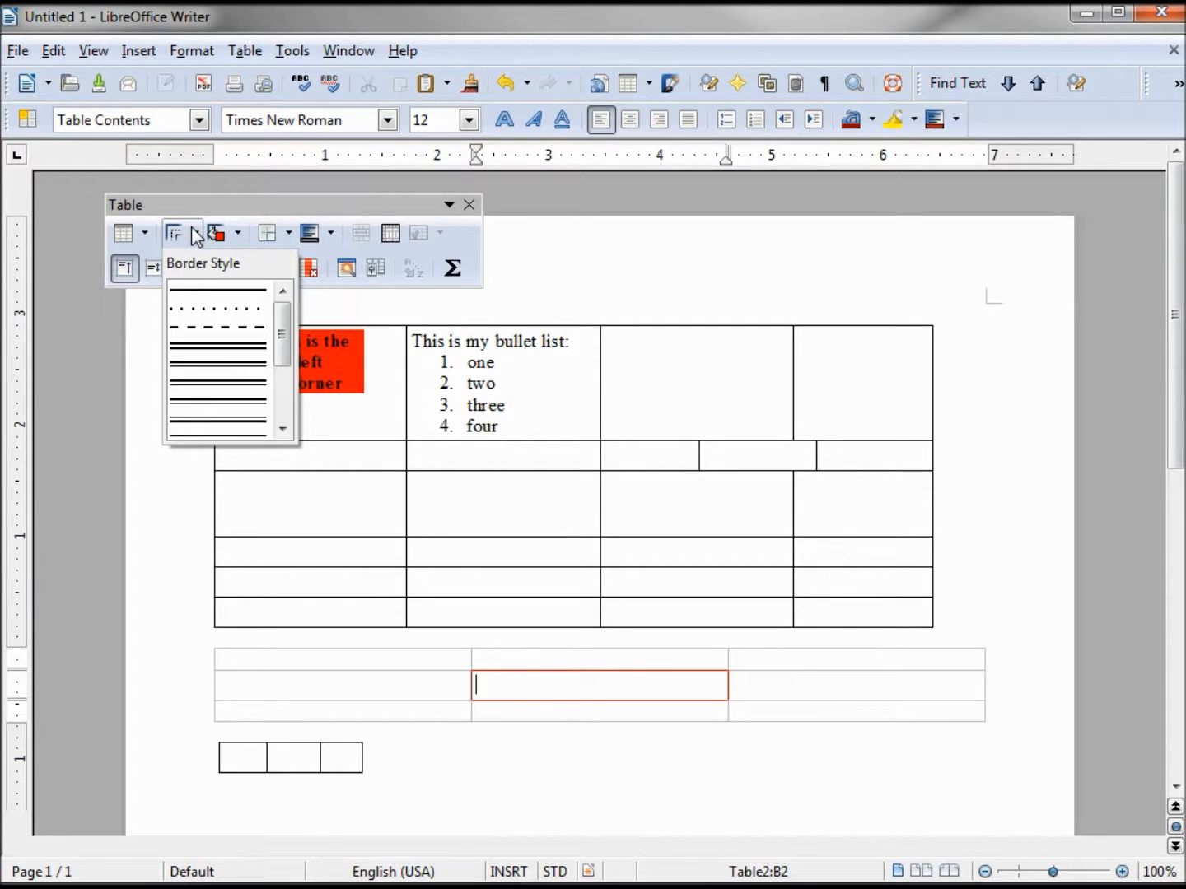
left_click(202, 333)
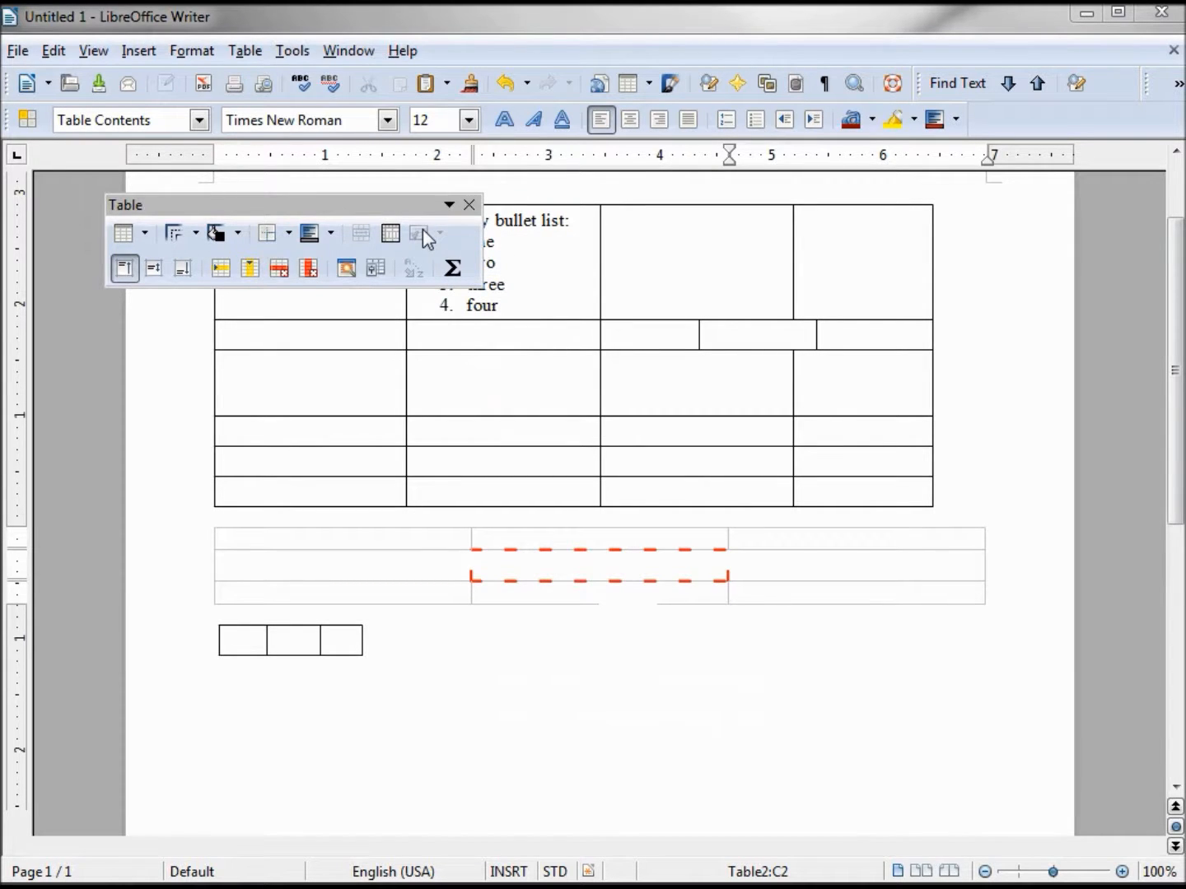
Enter the headings Column 1, Column 2 and Column 3 in the first row of the second table.
left_click(270, 537)
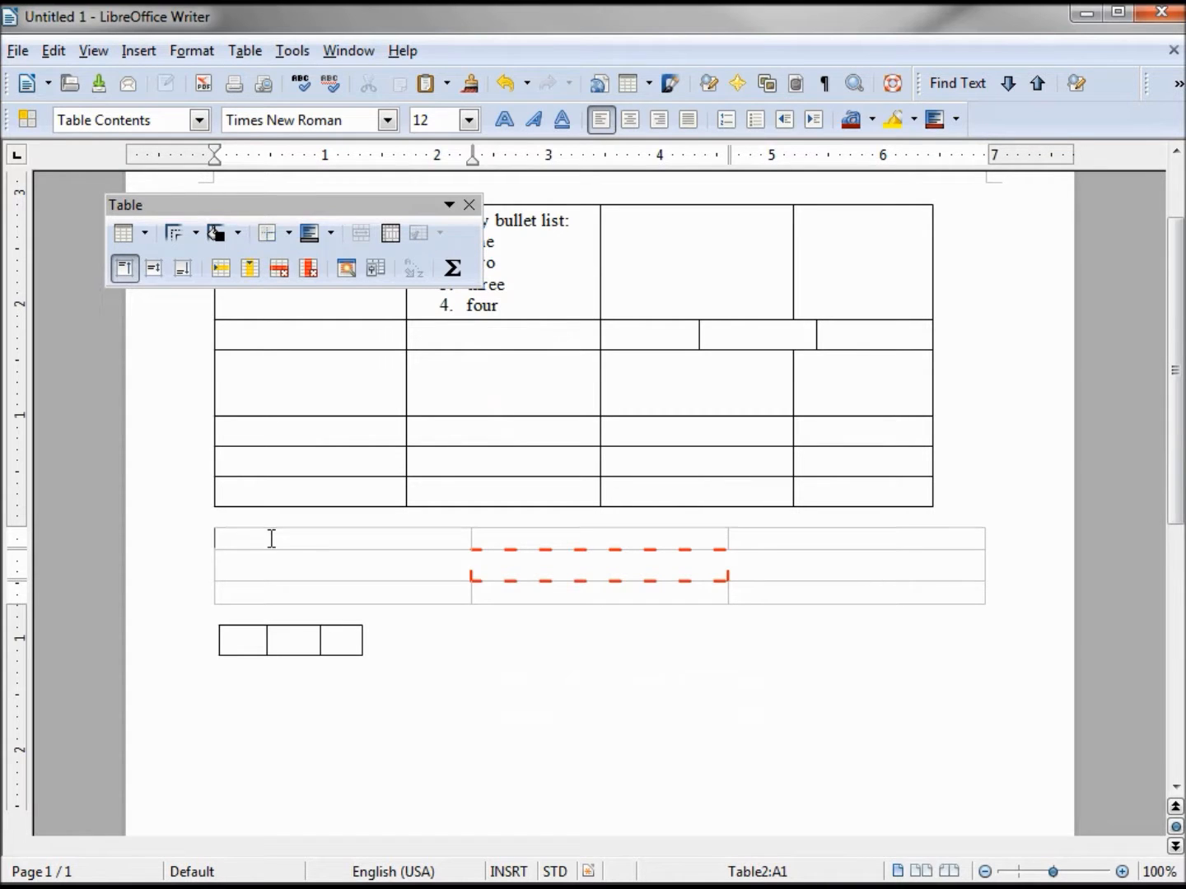
type("Column 1")
left_click(489, 541)
type("Column 2")
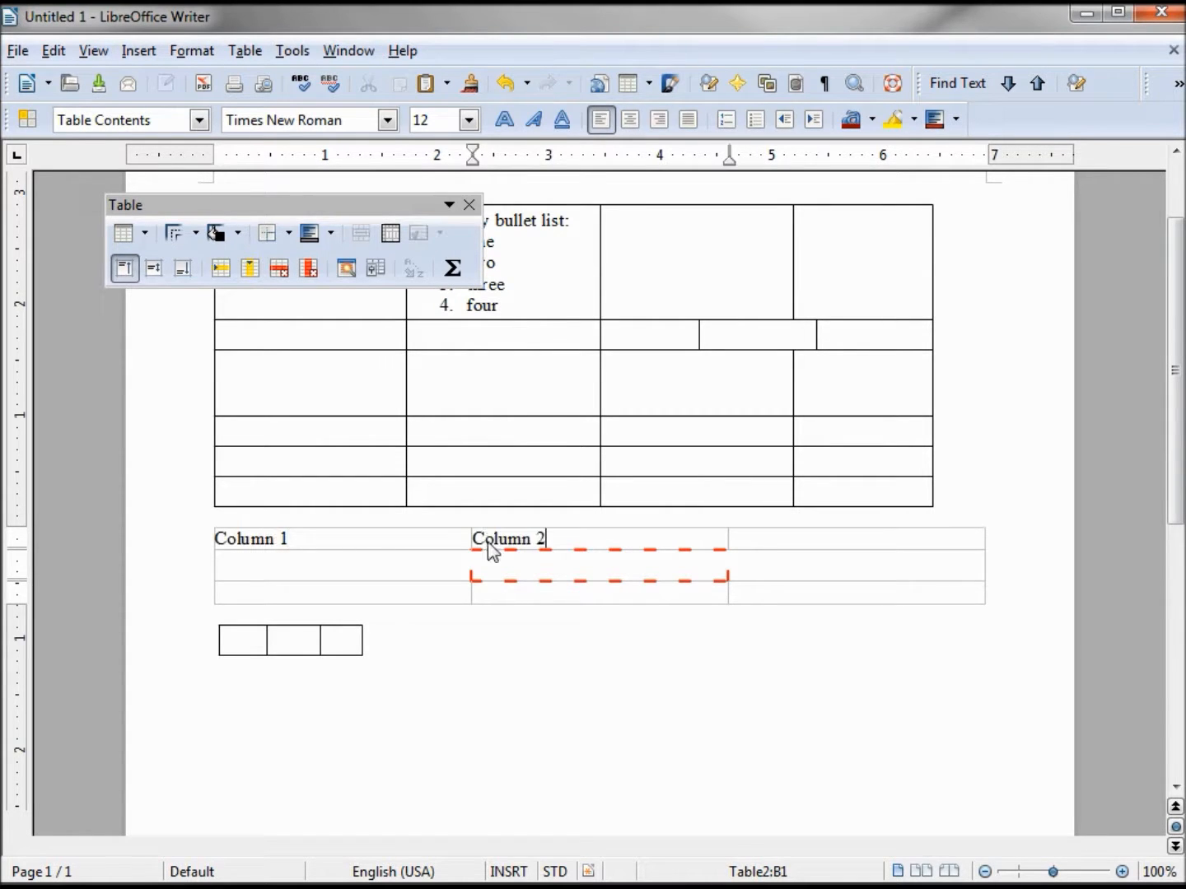
left_click(744, 537)
type("Column 3")
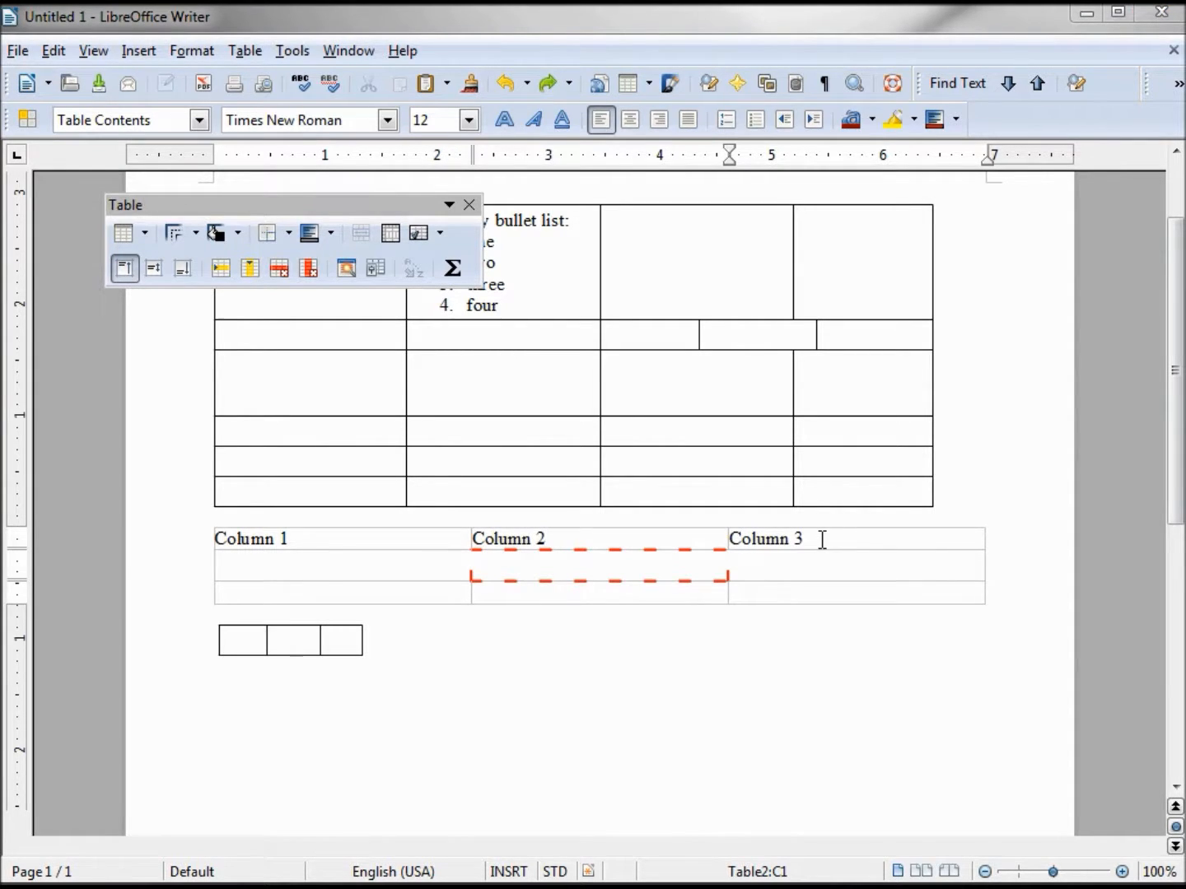
Try optimal column width on the second table with the cursor only in the Column 3 cell, and undo it.
left_click(421, 239)
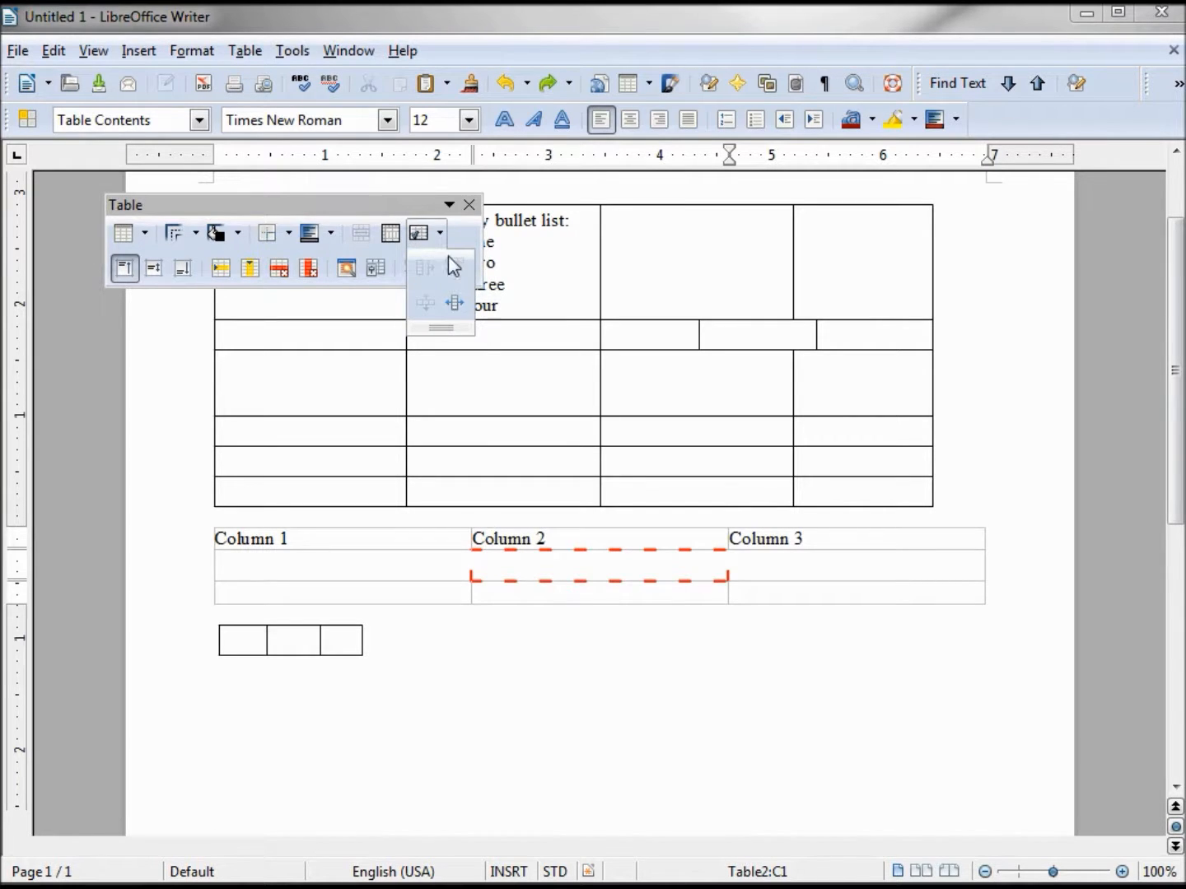
left_click(455, 305)
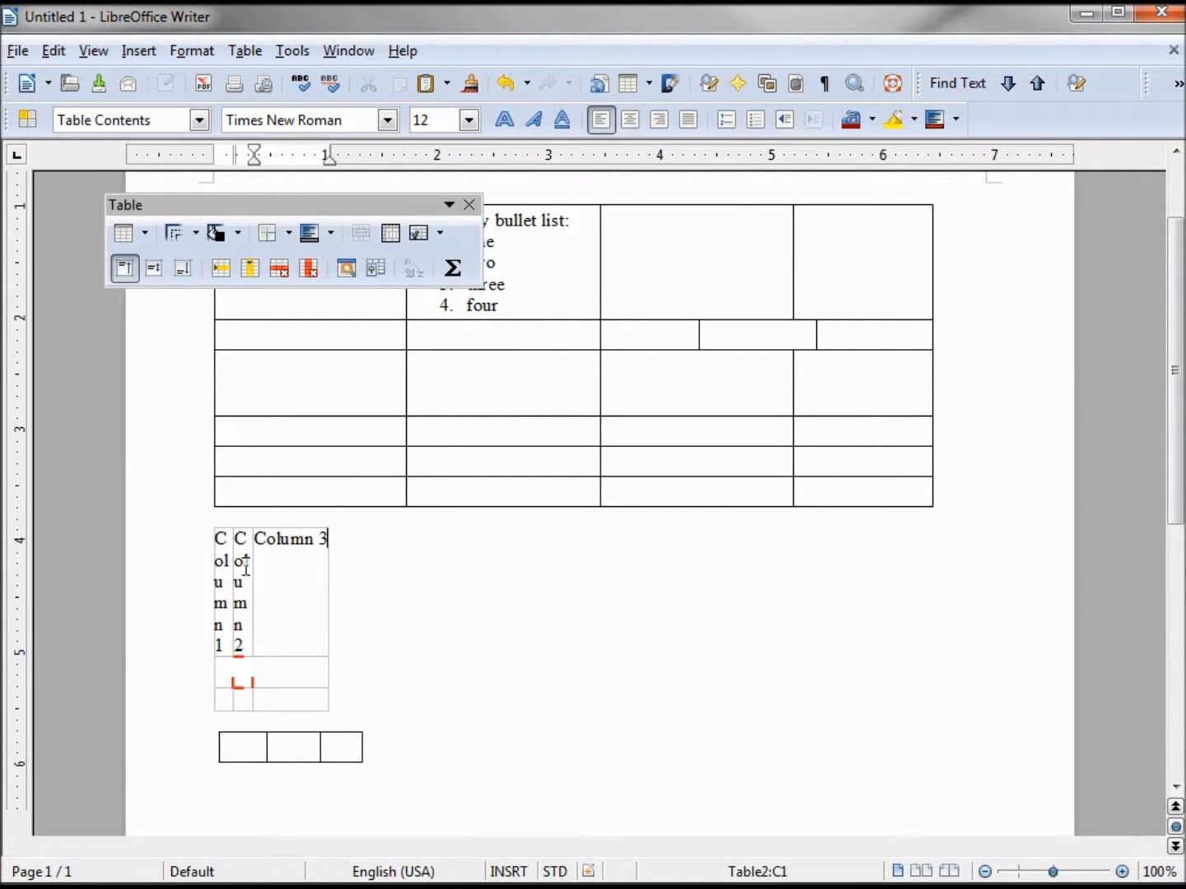
left_click(508, 85)
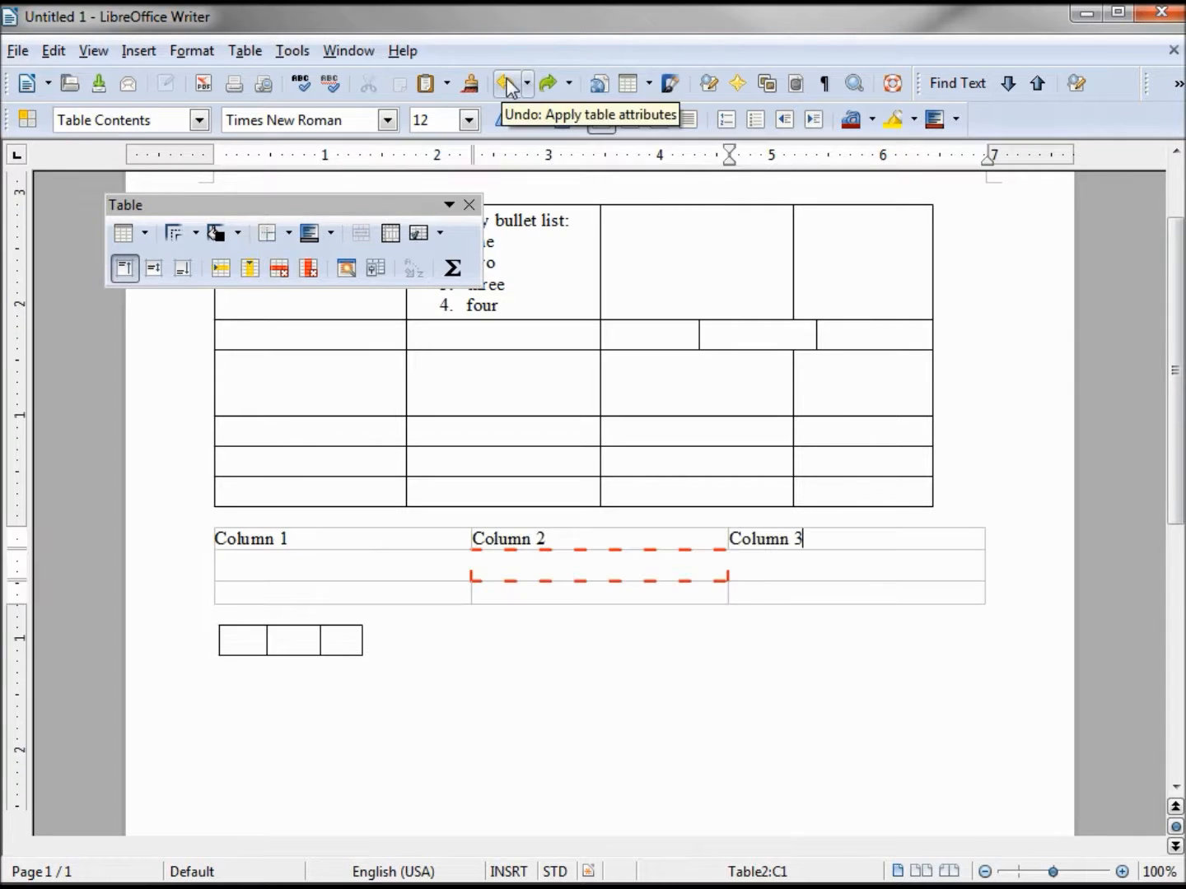
Select the second table's heading row and fit all three columns to their optimal width.
left_click_drag(820, 545, 374, 508)
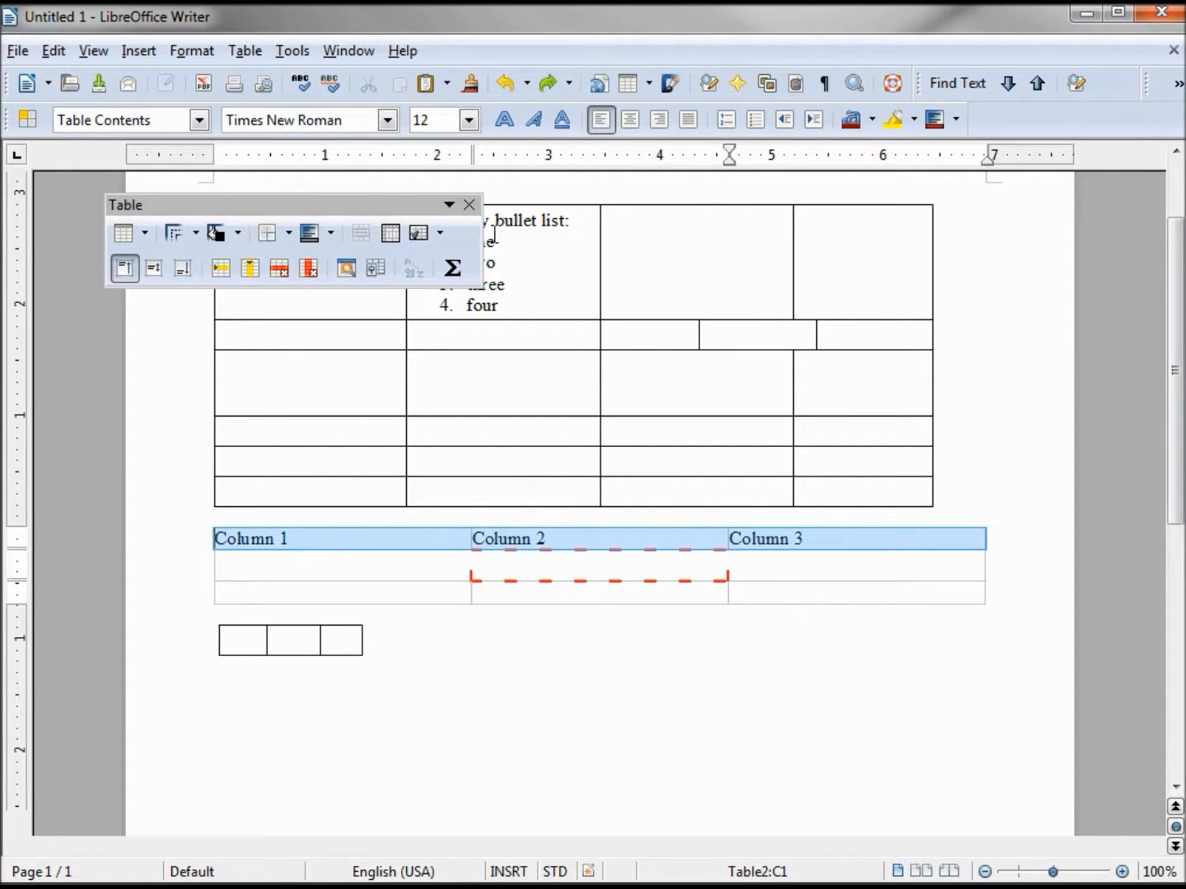
left_click(430, 235)
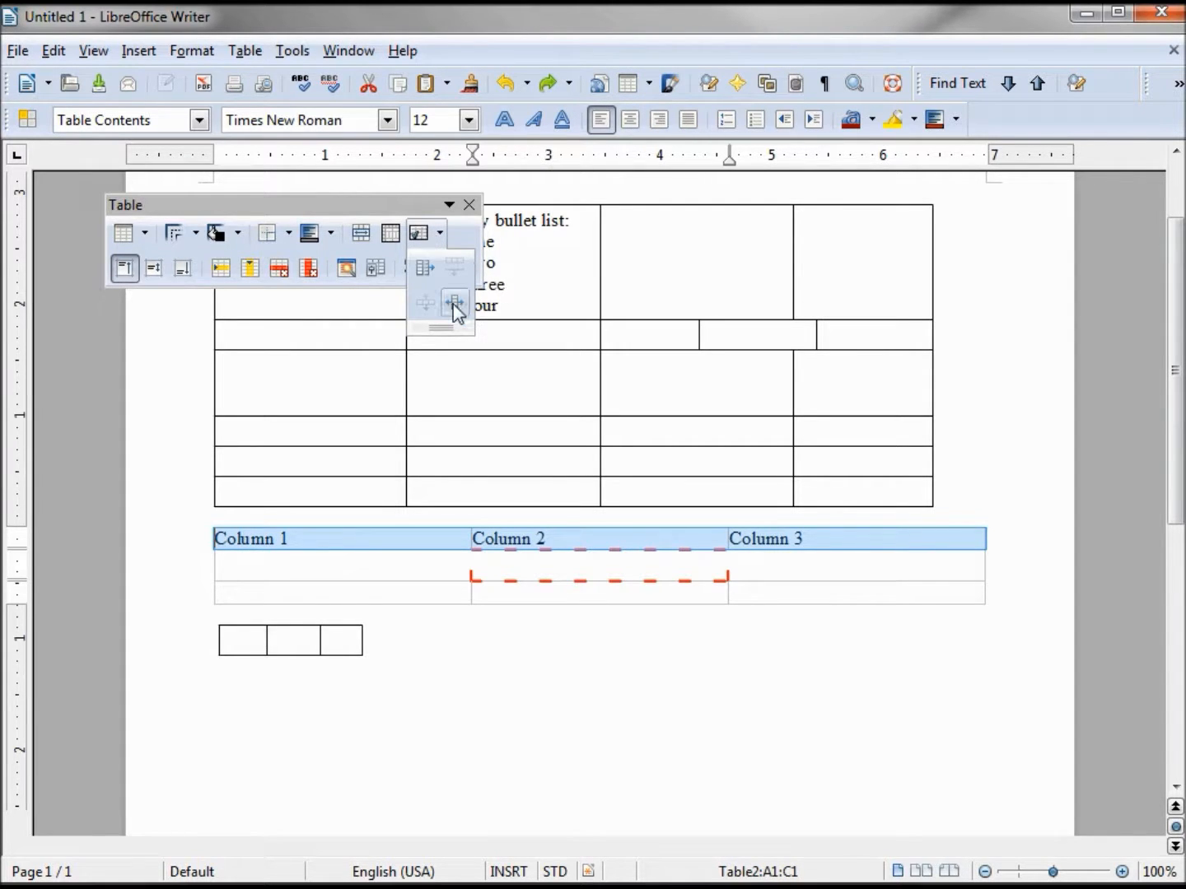
left_click(426, 269)
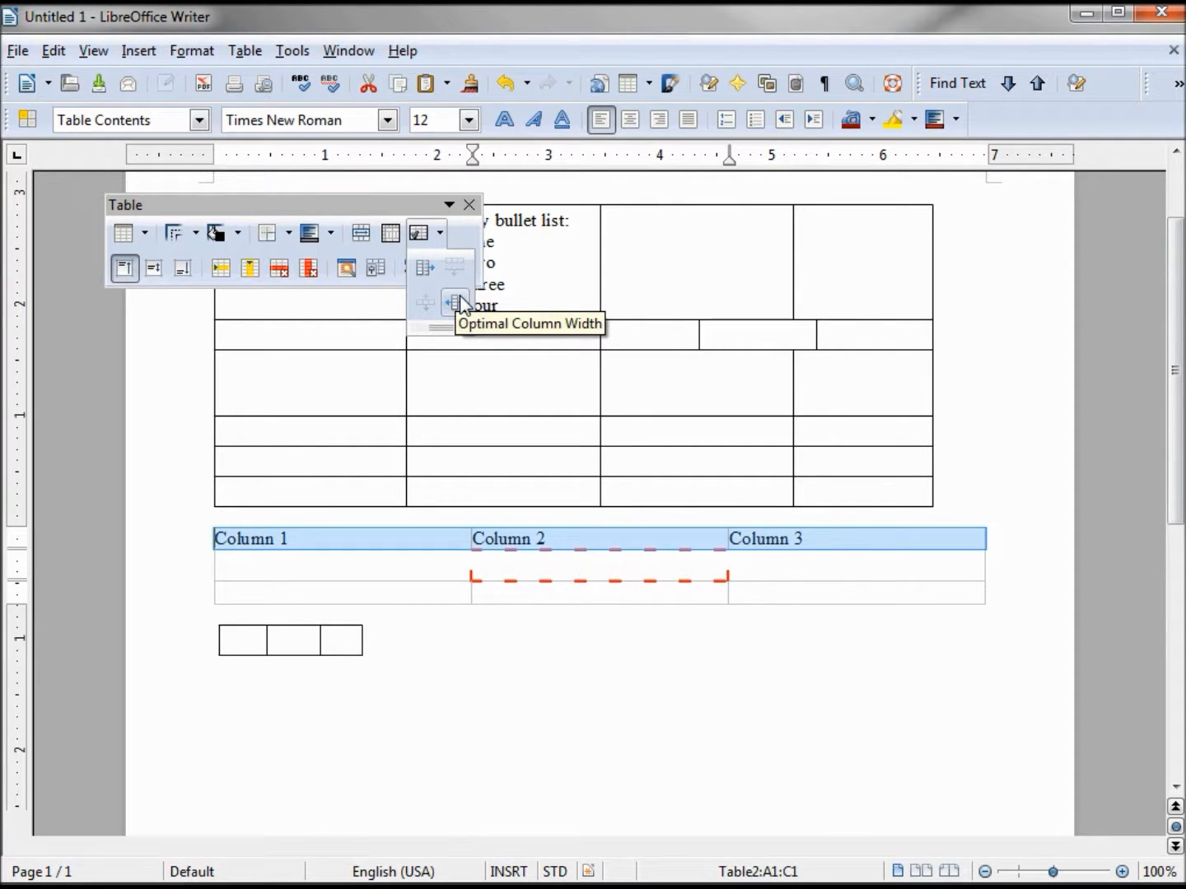
left_click(456, 303)
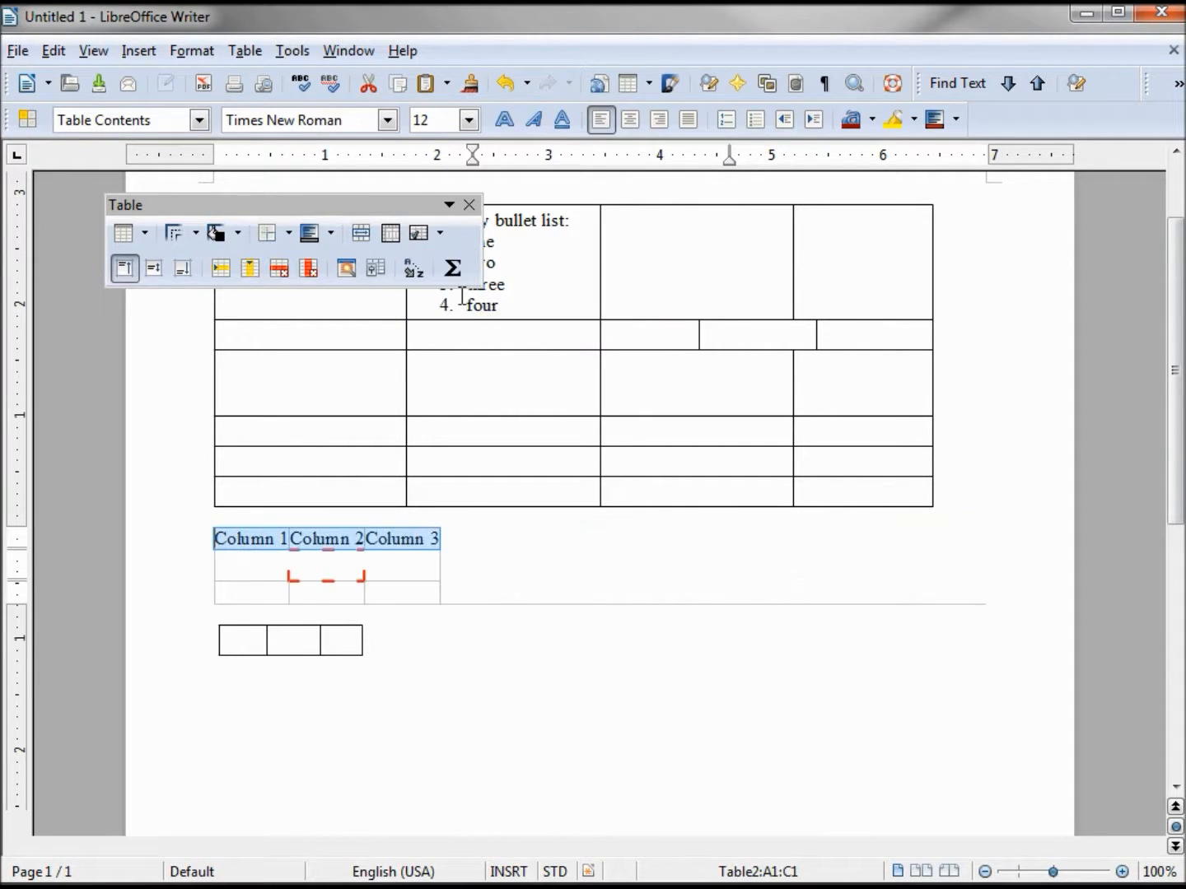
left_click(410, 567)
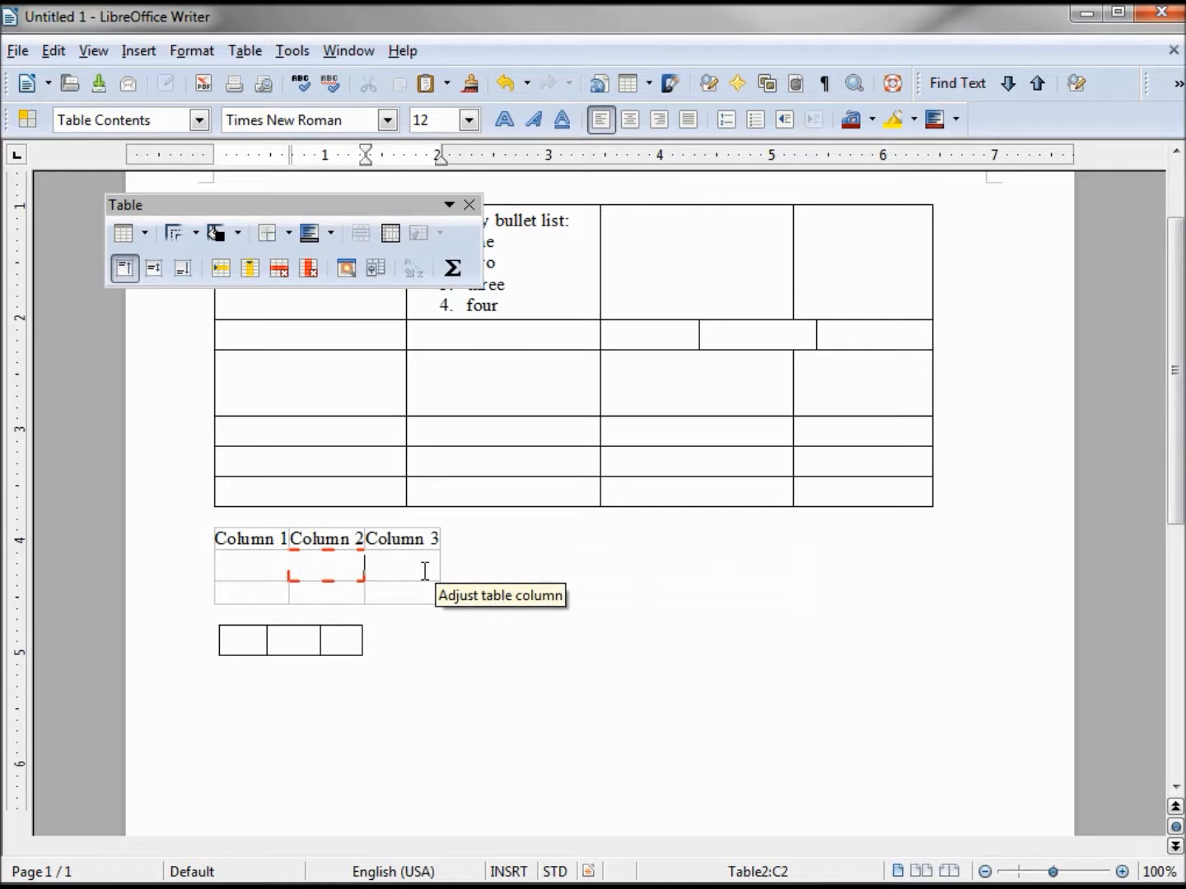
key("Down")
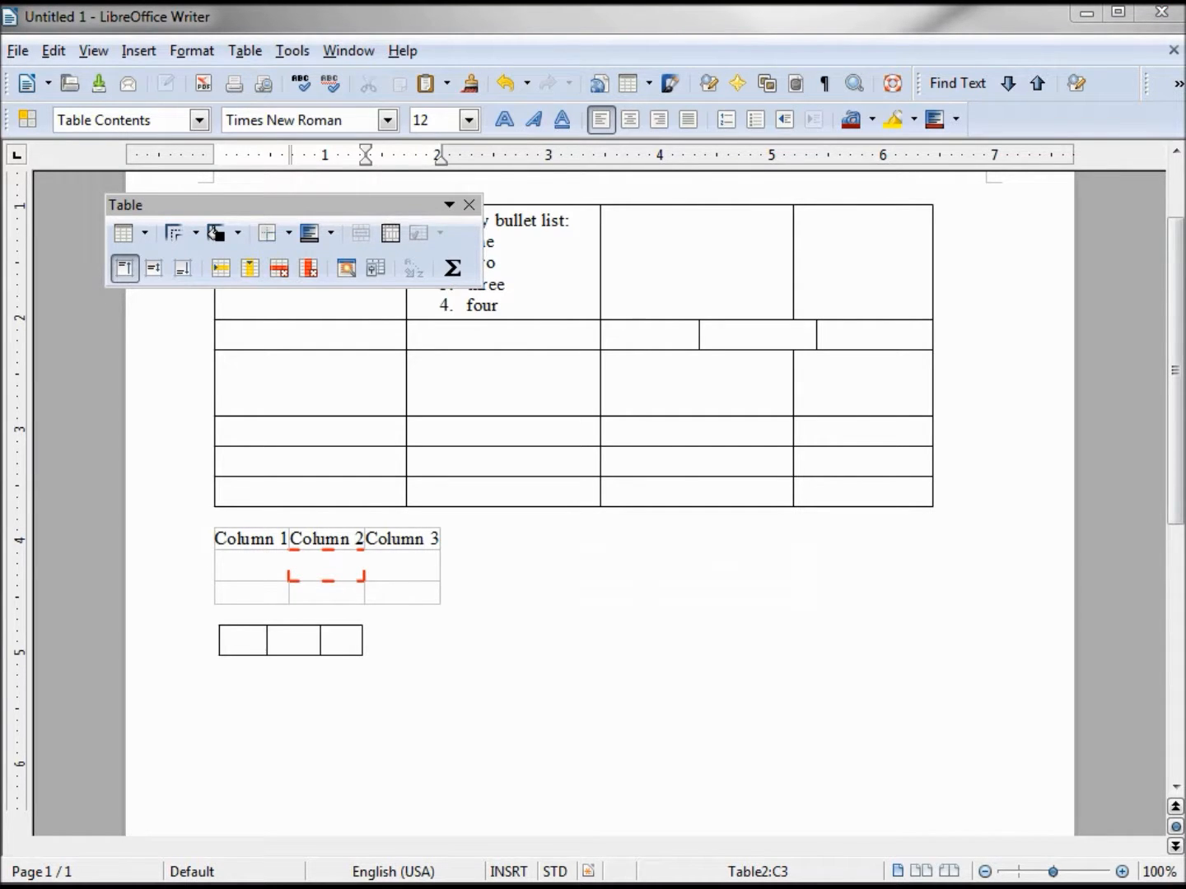
Increase the second table's synchronized border spacing to contents on all four sides.
left_click(376, 268)
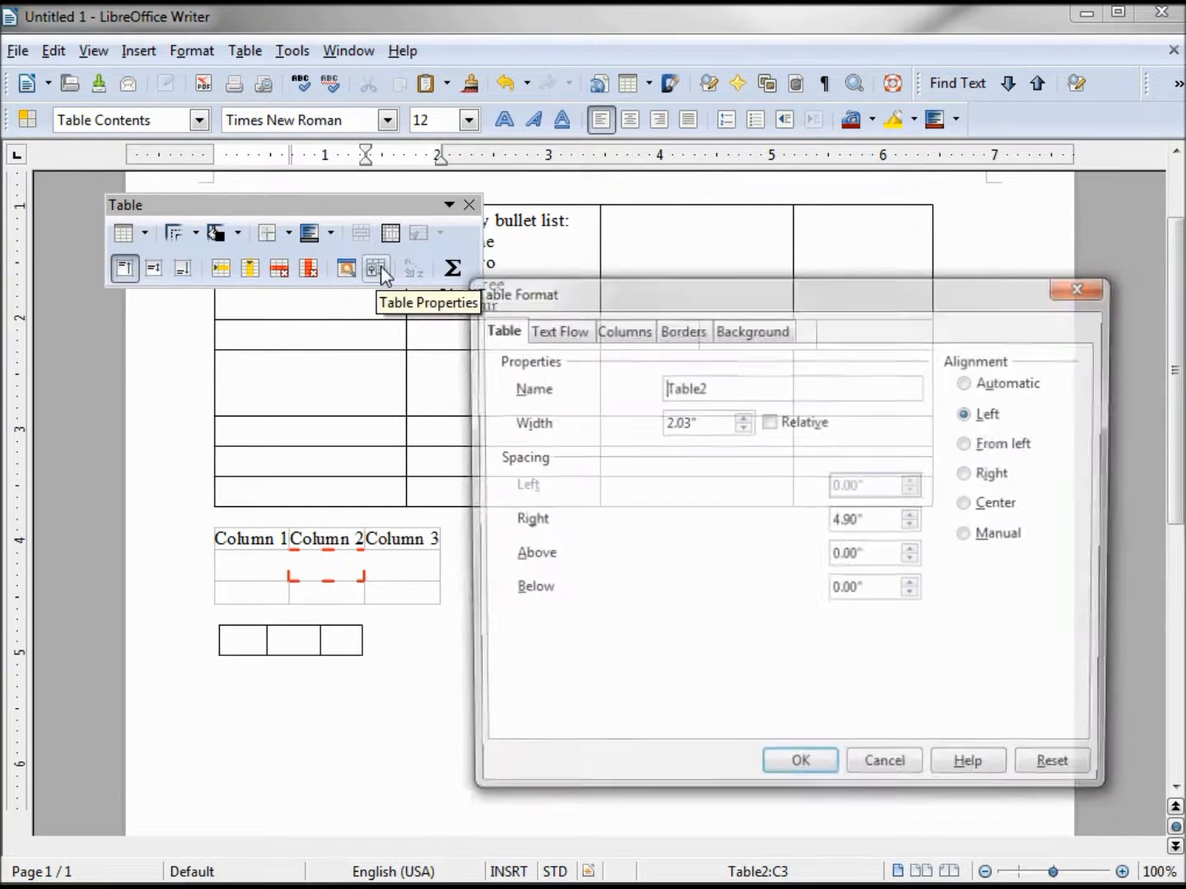
left_click(679, 331)
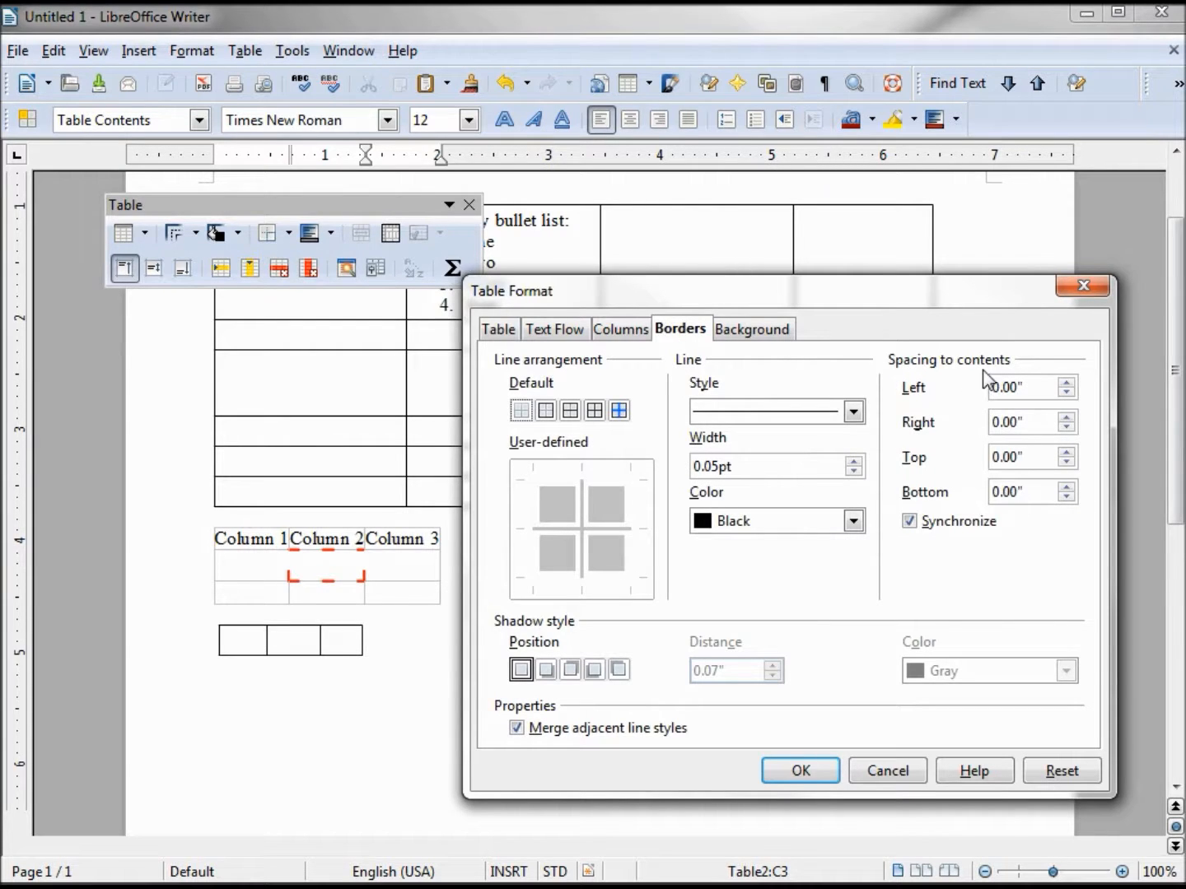
left_click(1066, 382)
left_click(1066, 381)
left_click(800, 770)
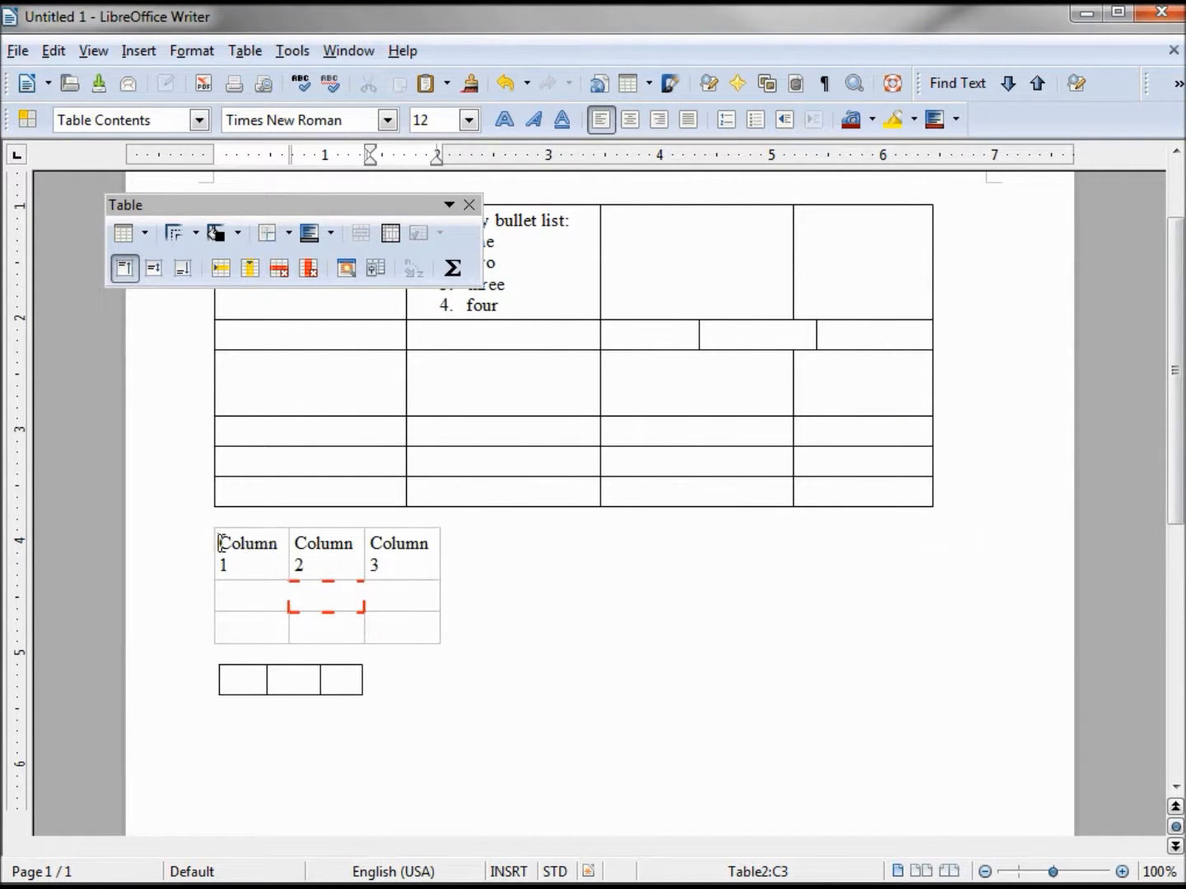
Reselect the padded heading row and reapply optimal column width so each heading fits on one line.
left_click_drag(223, 540, 403, 558)
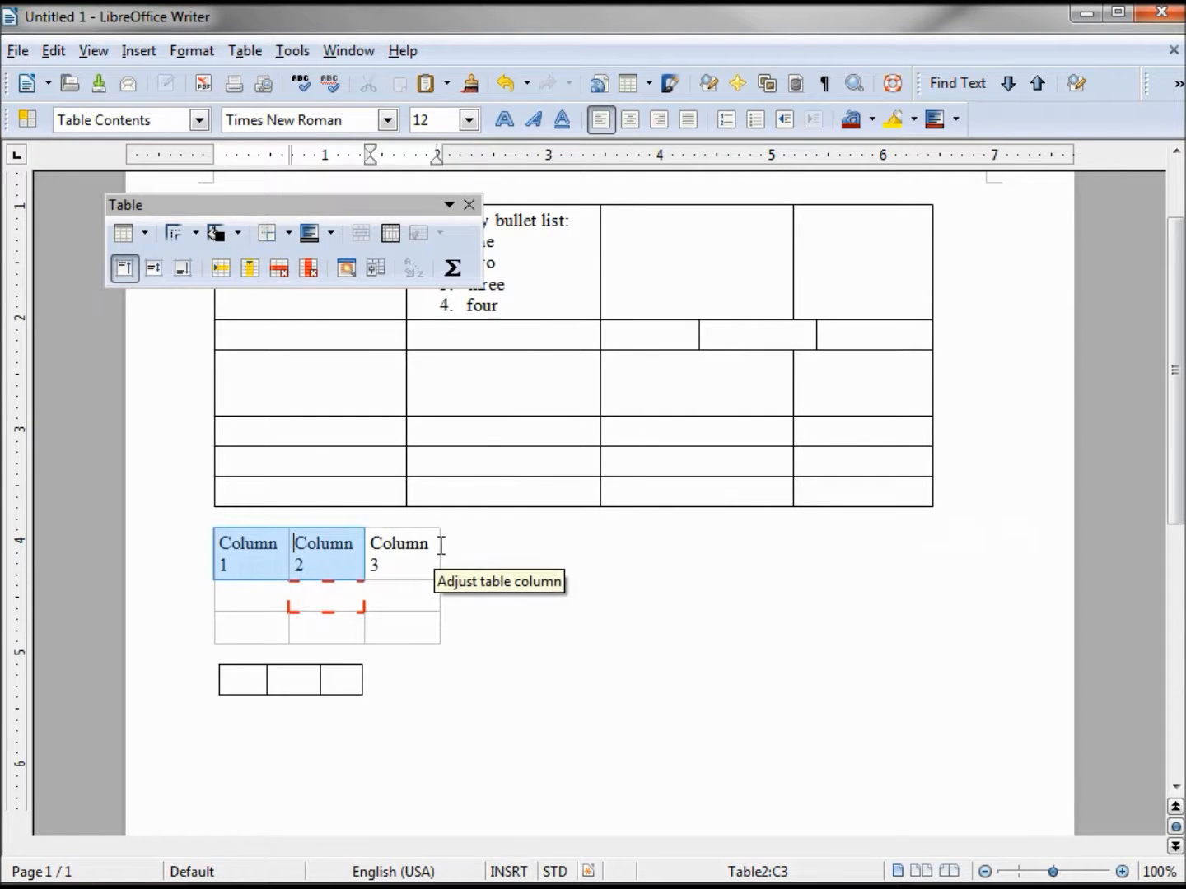
left_click_drag(439, 543, 226, 545)
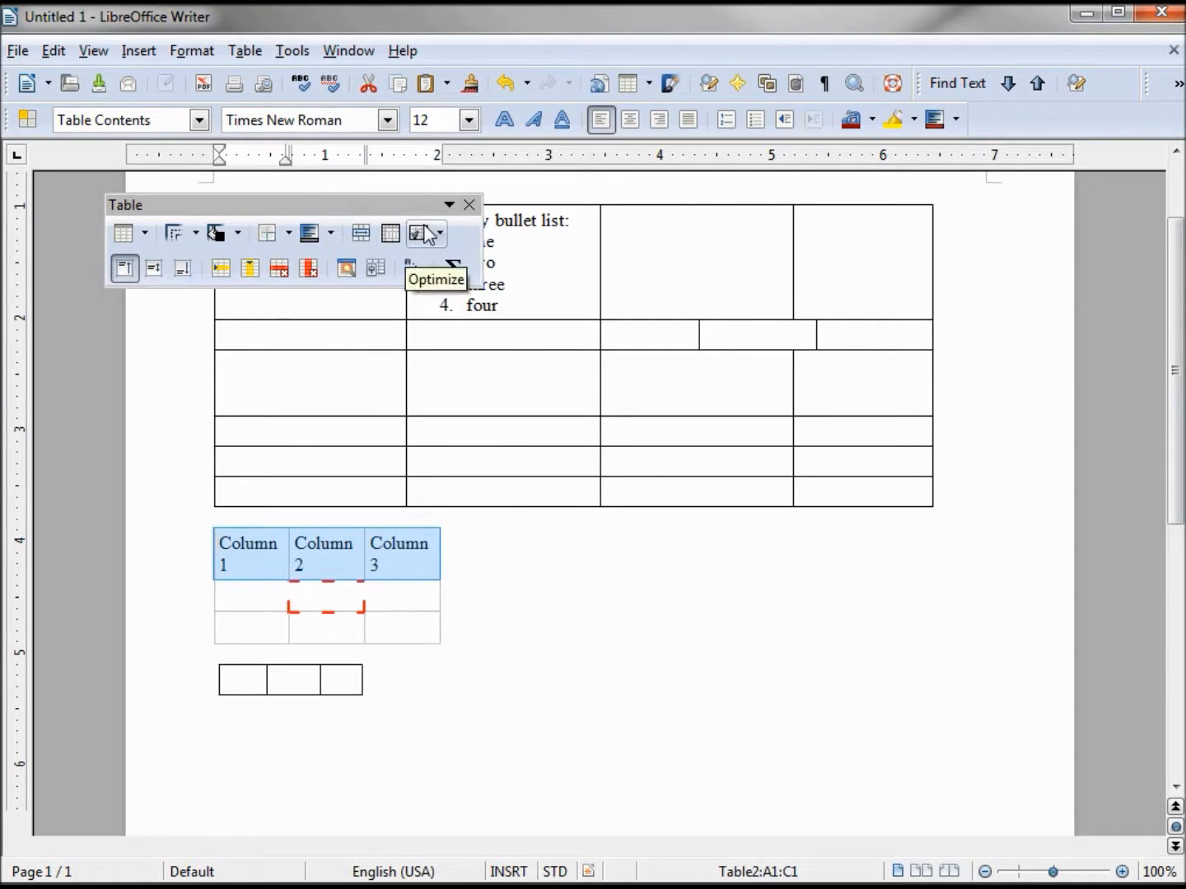
left_click(438, 237)
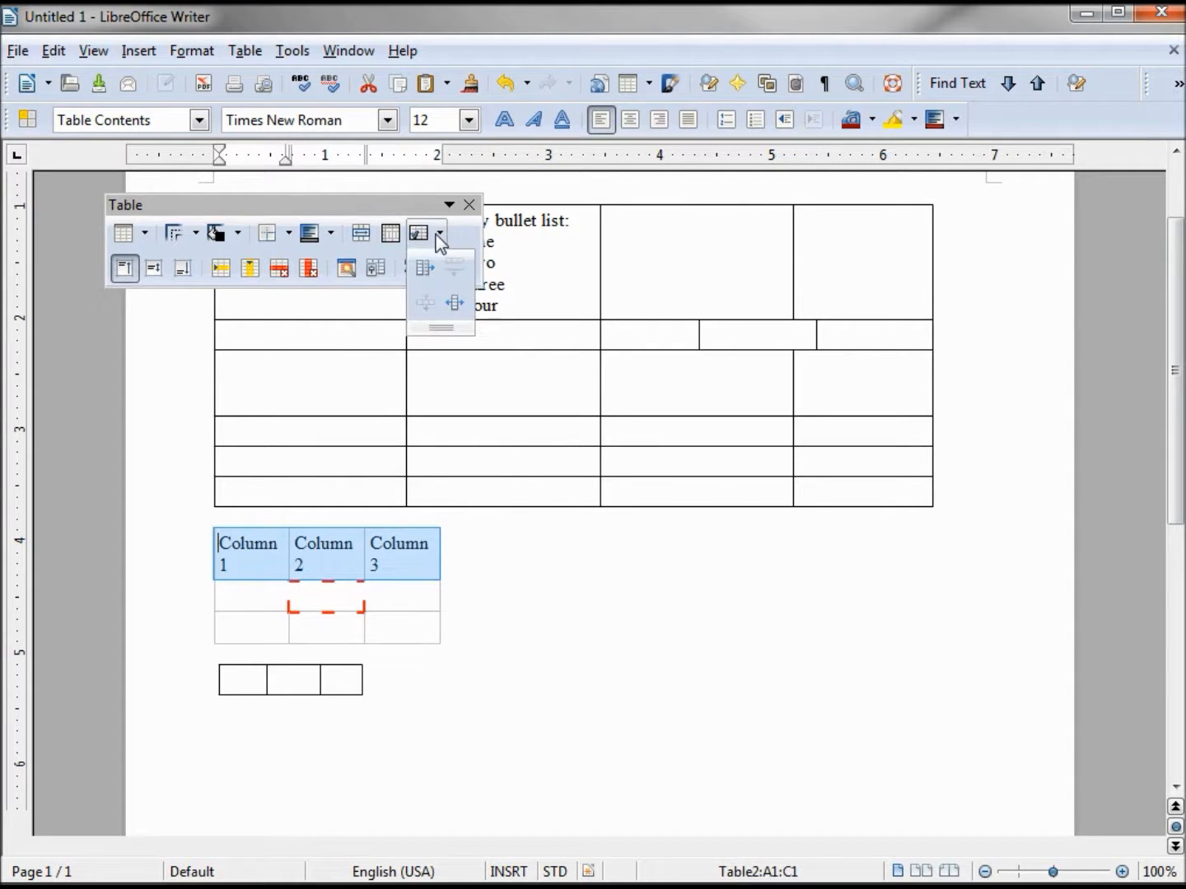
left_click(456, 305)
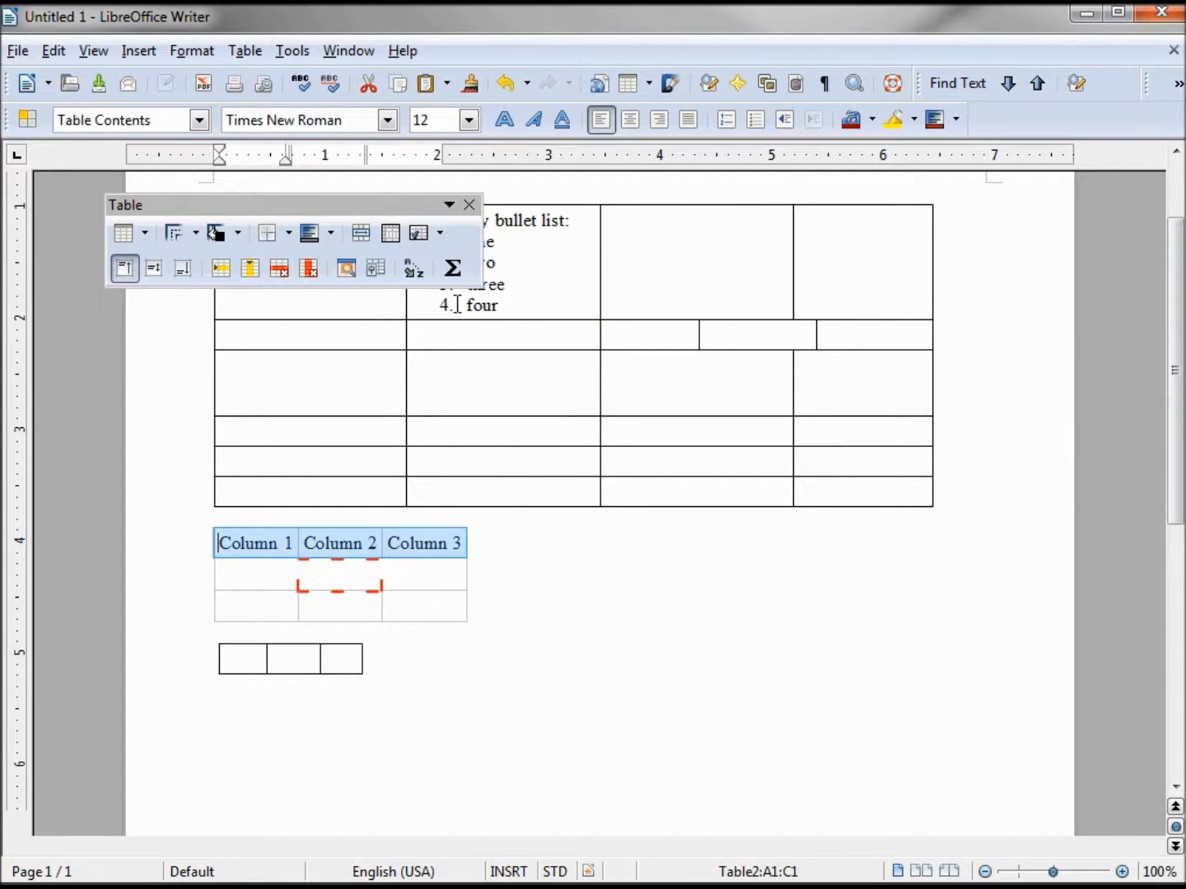
left_click(432, 574)
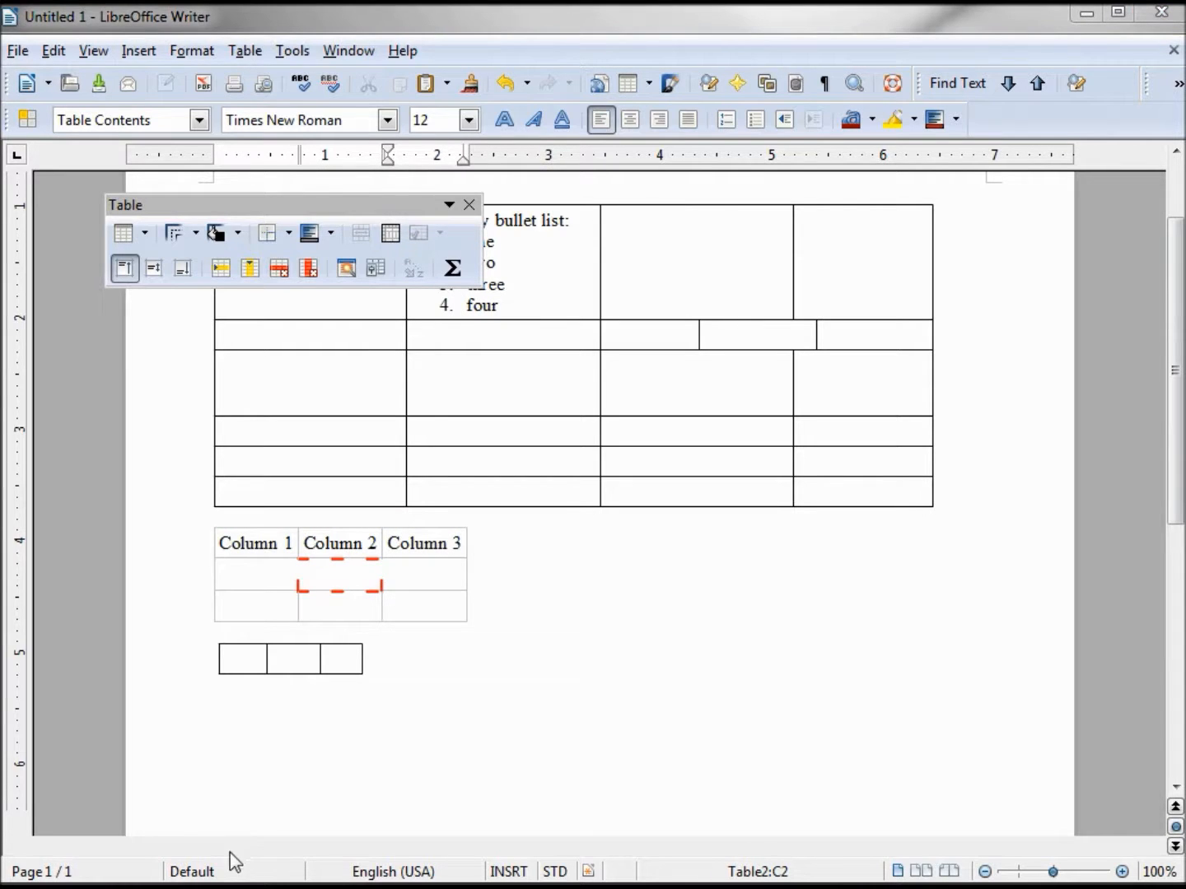
Make the second table's heading row taller by lowering its bottom border.
left_click(301, 545)
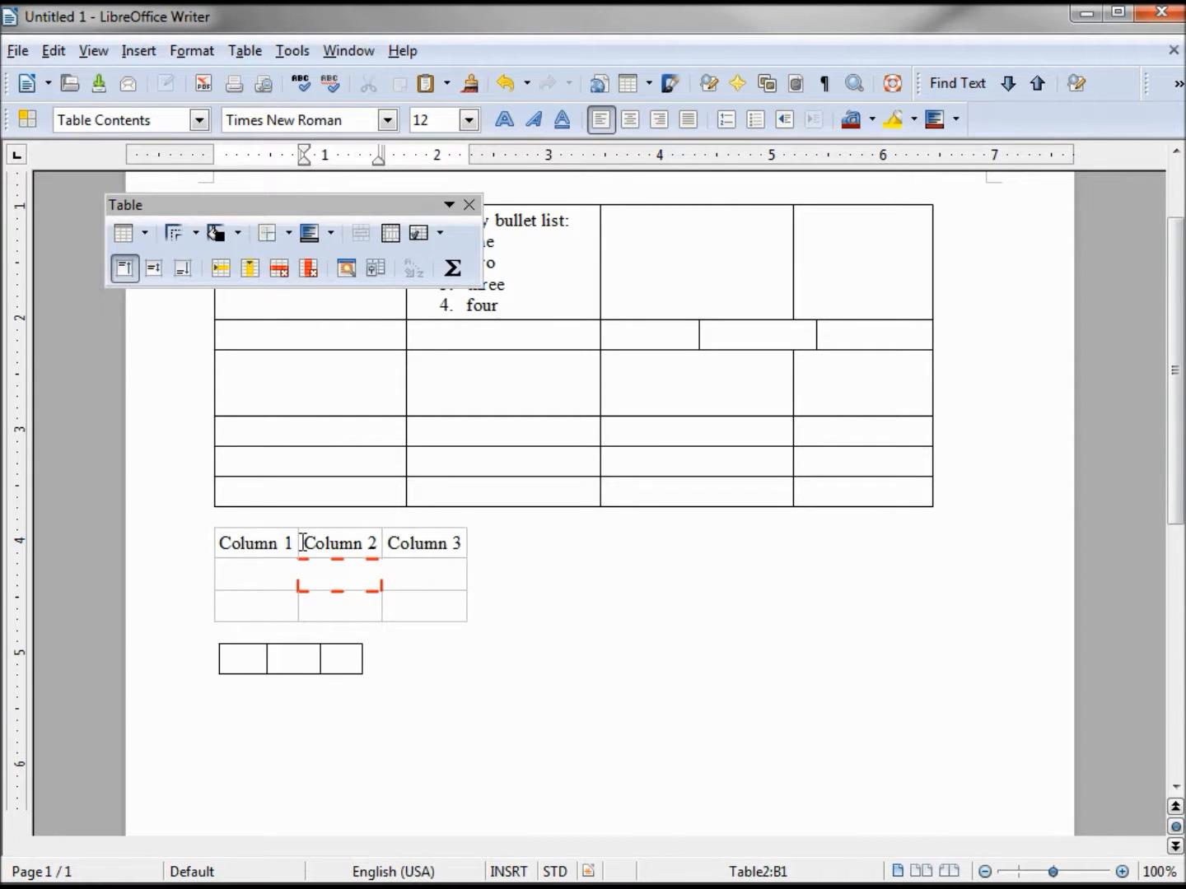
left_click(261, 543)
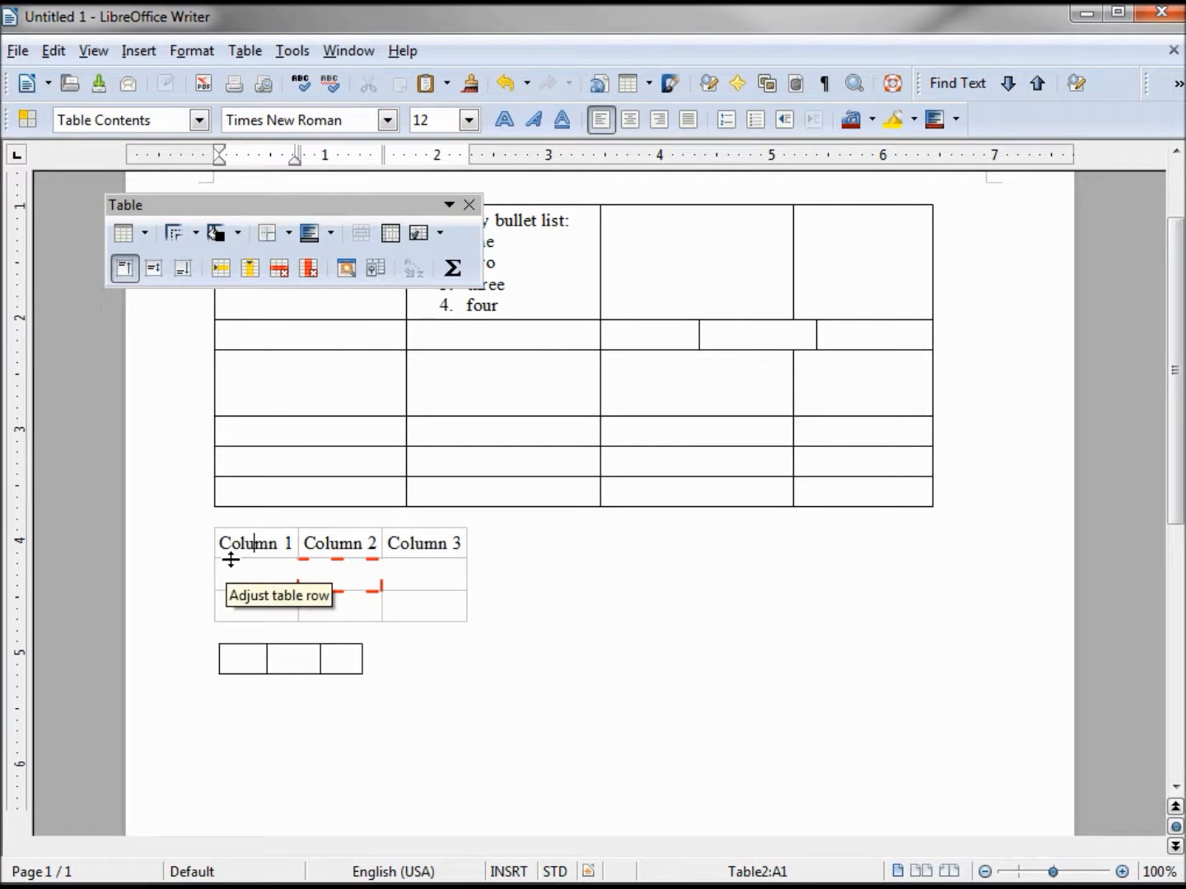
left_click_drag(230, 559, 235, 605)
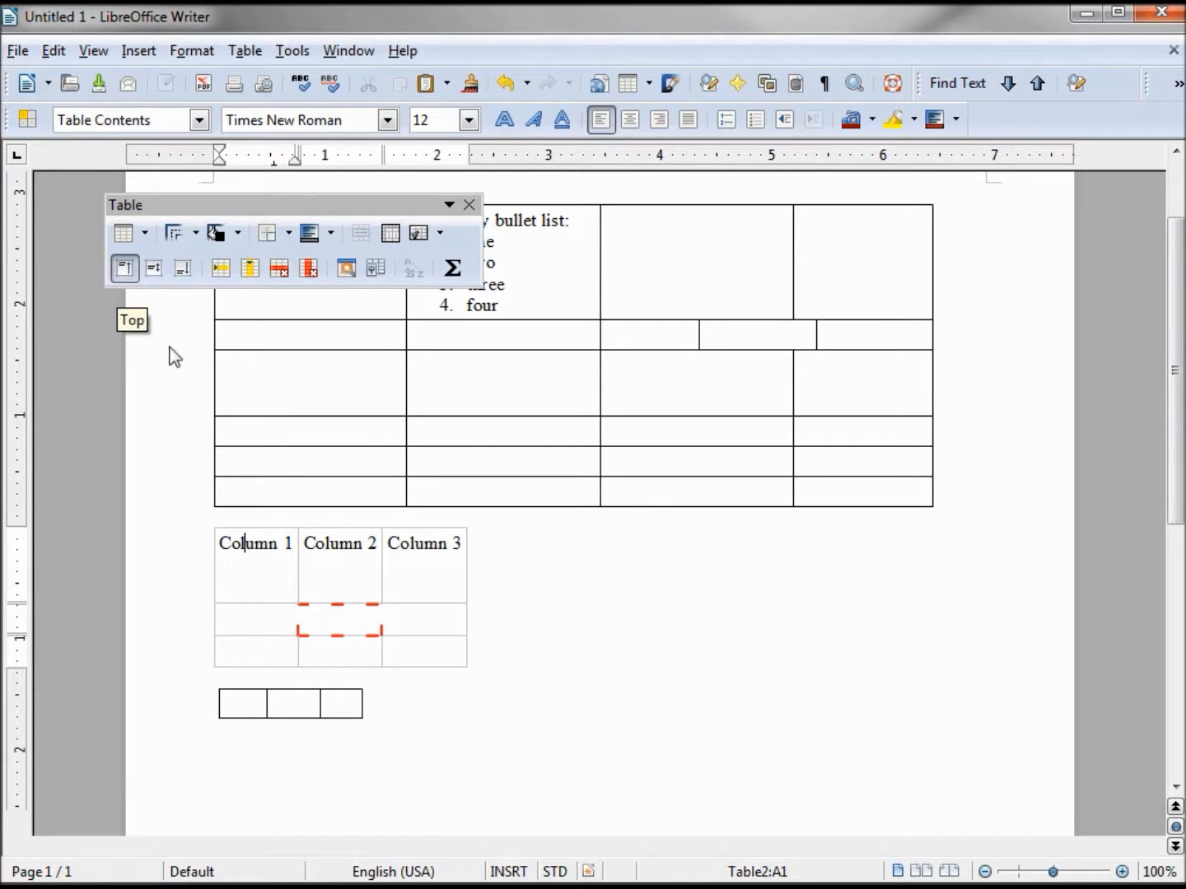
Center the Column 2 heading vertically in its cell and align the Column 3 heading to the cell's bottom.
left_click(325, 544)
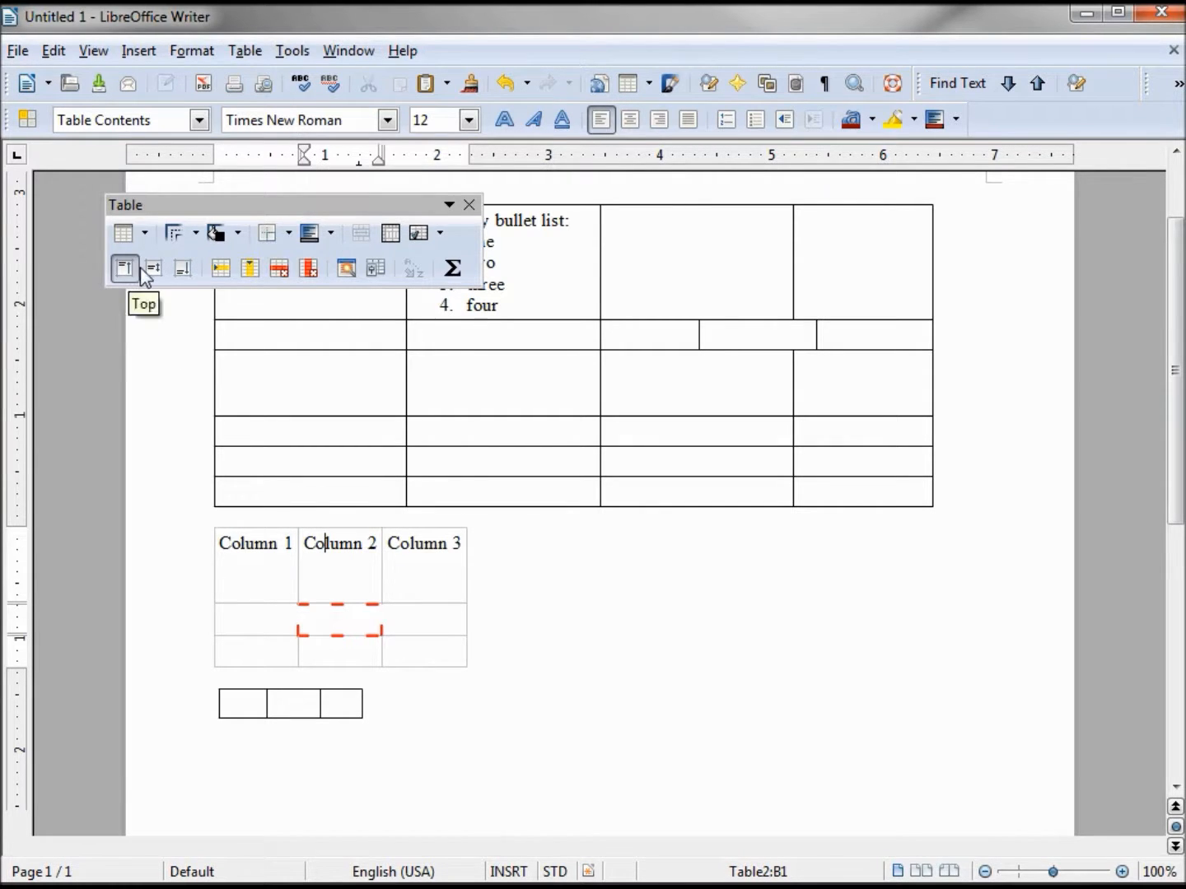
left_click(154, 267)
left_click(450, 556)
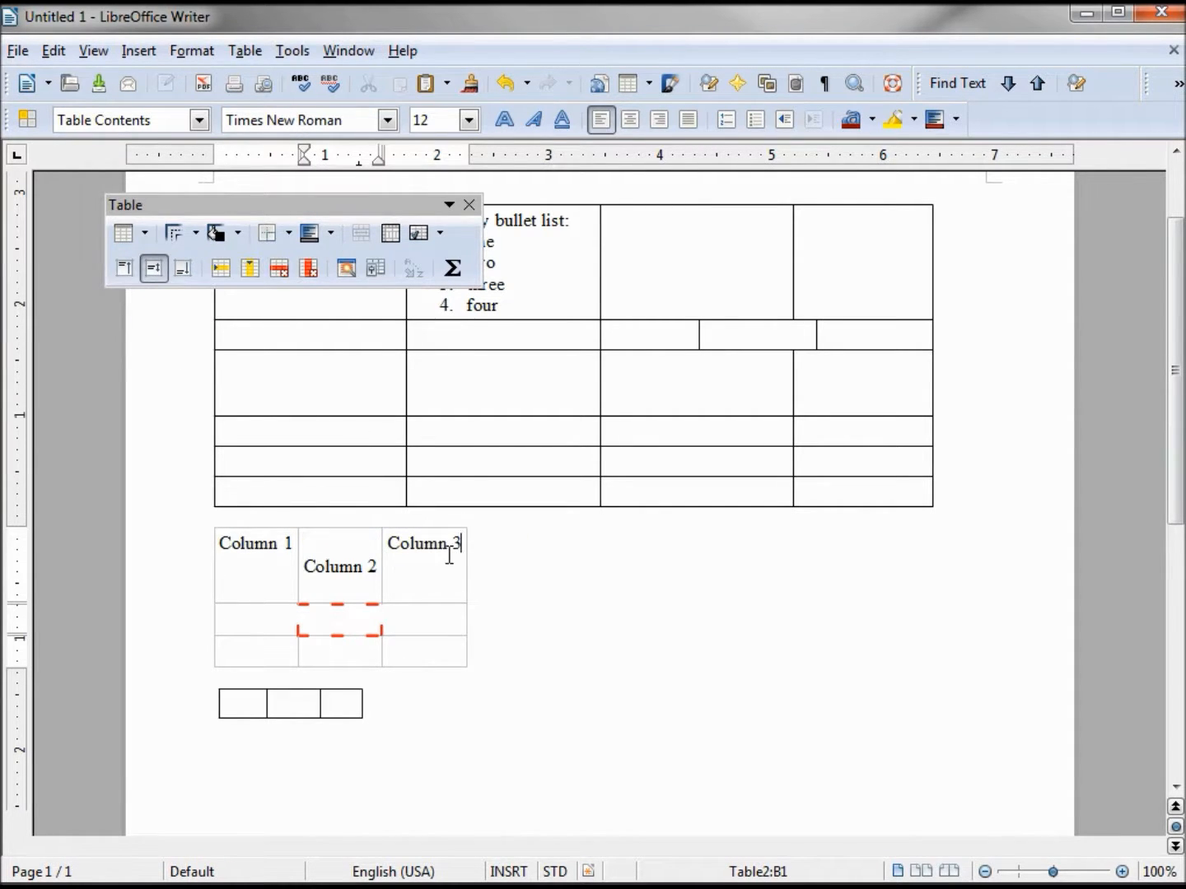
left_click(178, 270)
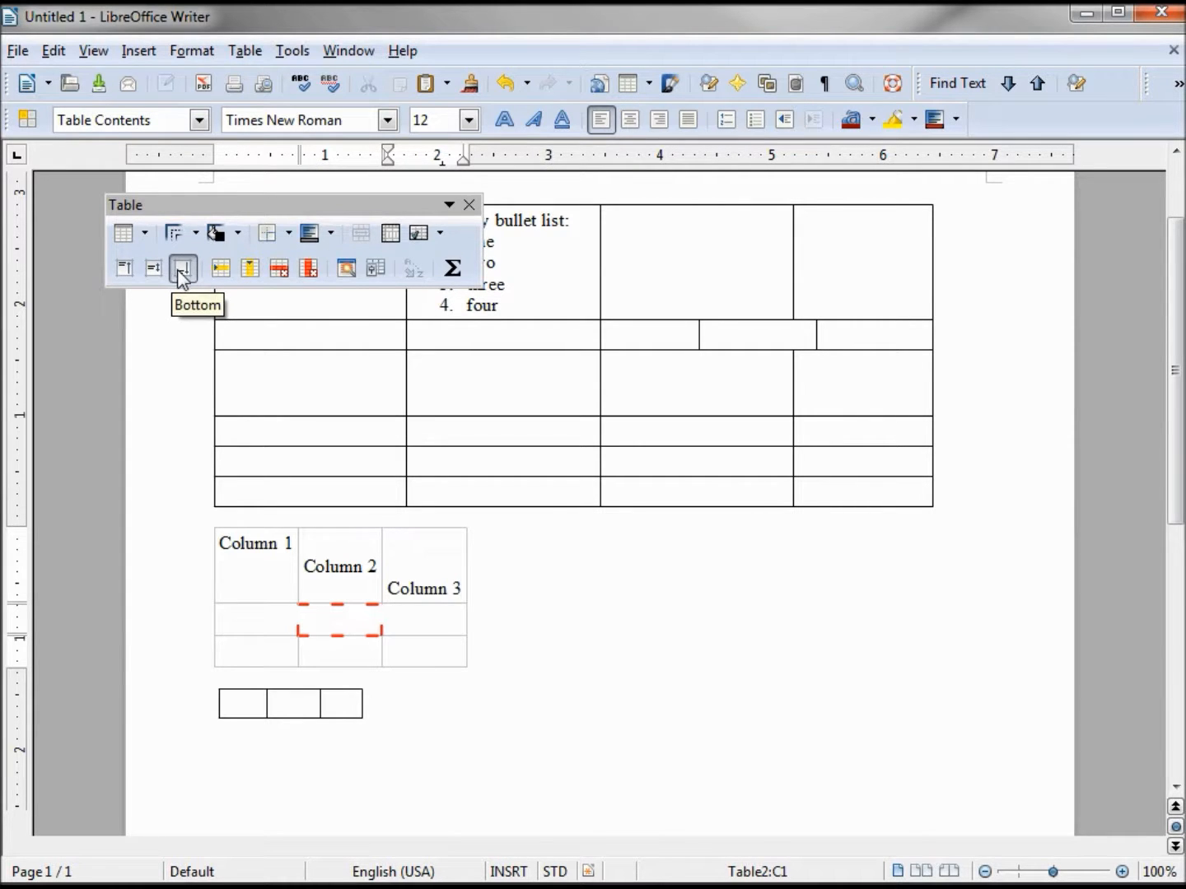